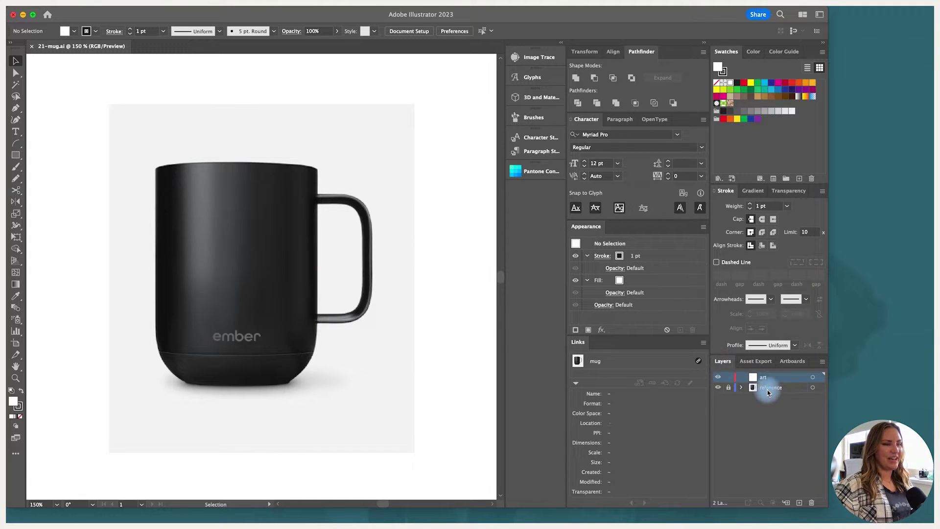
# Step: Draw a rectangle over the upper mug body, matching its width, and place a vertical ruler guide through the rectangle's centre
pyautogui.click(728, 388)
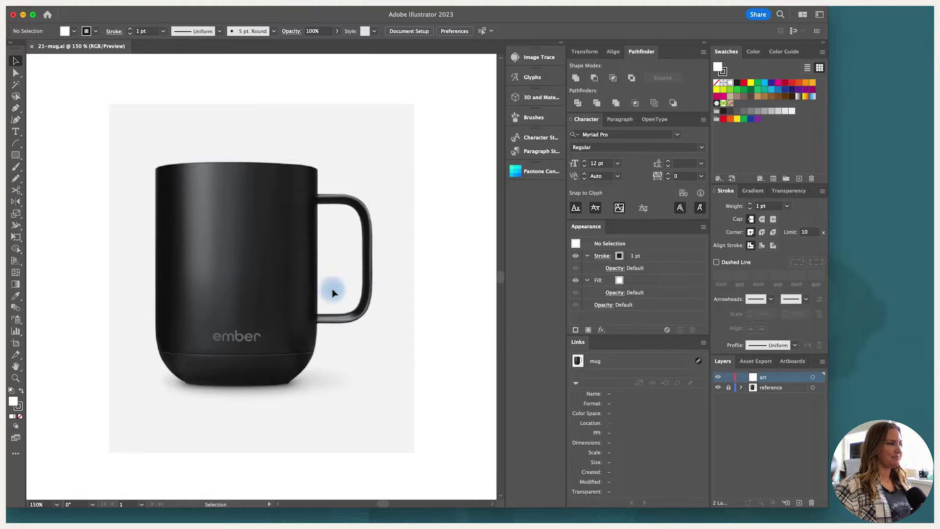
pyautogui.click(15, 155)
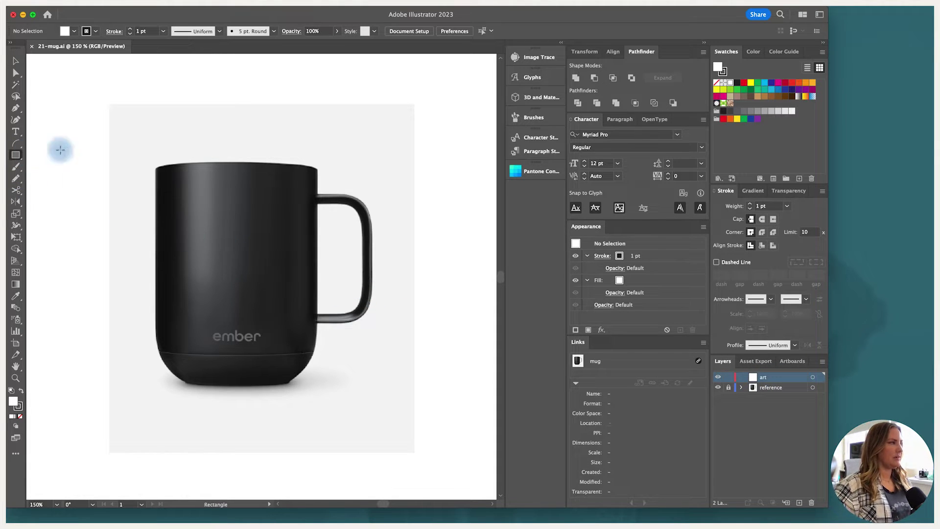
pyautogui.moveTo(156, 170)
pyautogui.mouseDown()
pyautogui.moveTo(283, 300)
pyautogui.moveTo(318, 303)
pyautogui.mouseUp()
pyautogui.press('super+r')
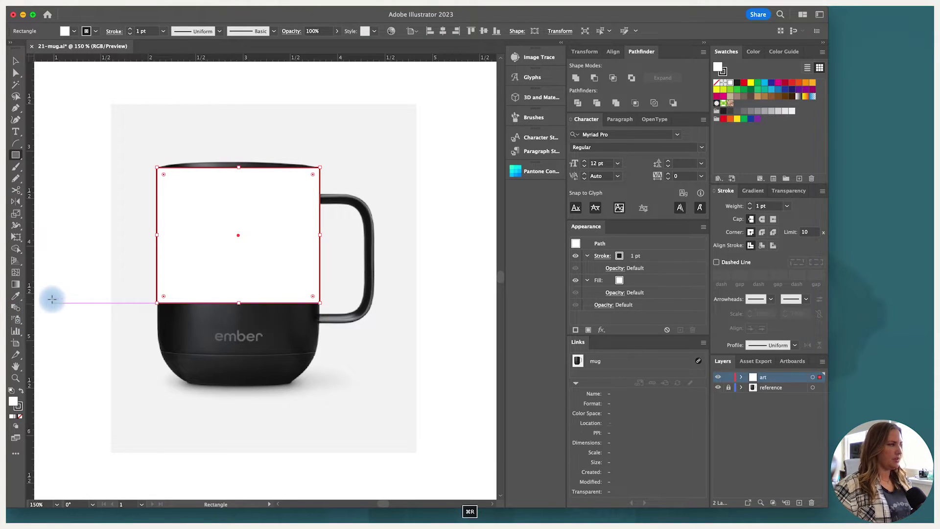
pyautogui.moveTo(27, 264); pyautogui.dragTo(192, 262)
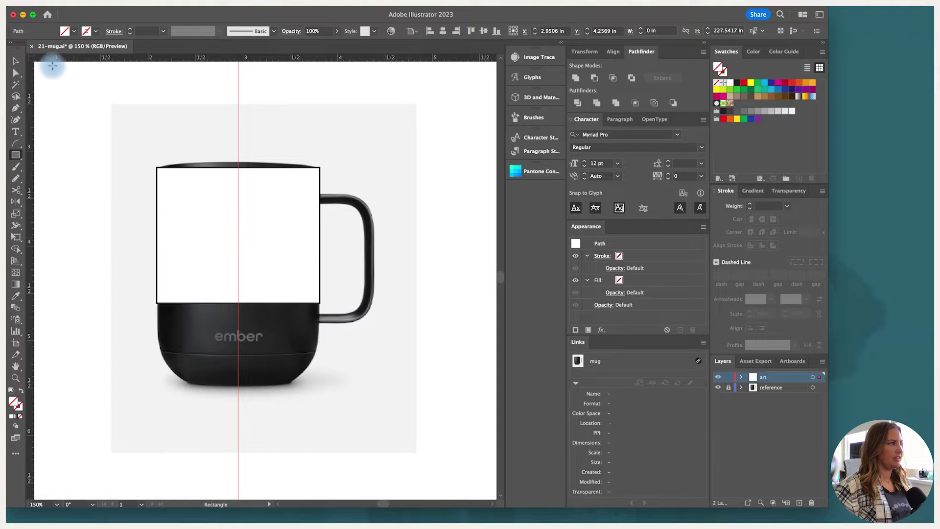
# Step: Give the rectangle no fill and a white stroke
pyautogui.click(11, 63)
pyautogui.click(273, 202)
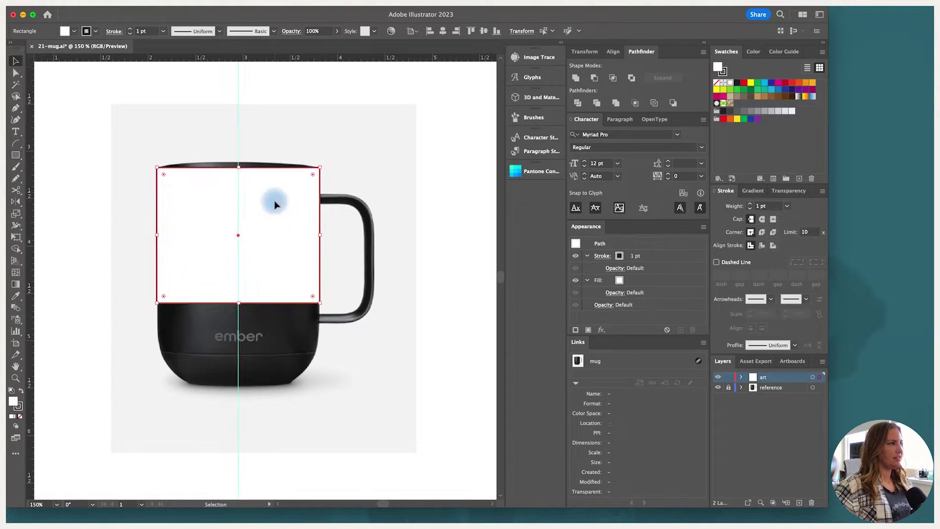
pyautogui.click(717, 83)
pyautogui.click(730, 82)
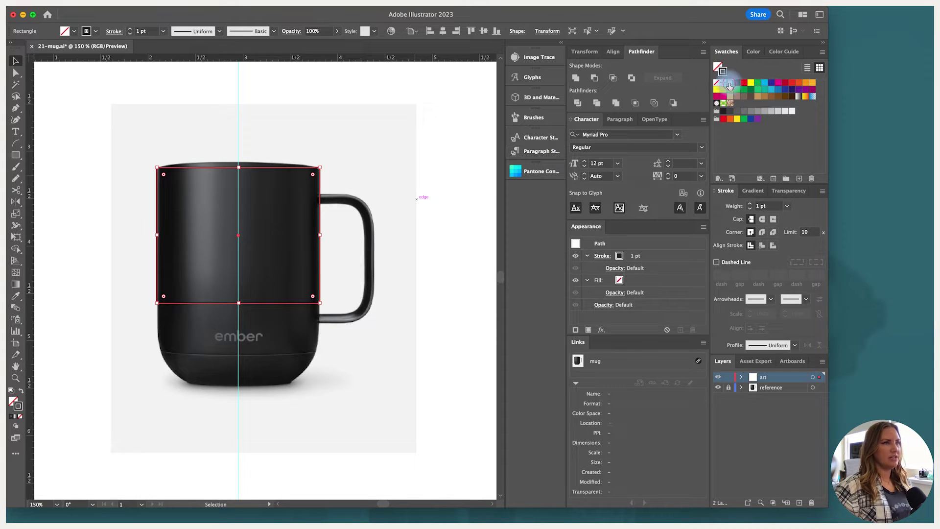
# Step: Cut the rectangle with the Scissors tool where the centre guide crosses its horizontal edges, and delete the left half
pyautogui.click(16, 189)
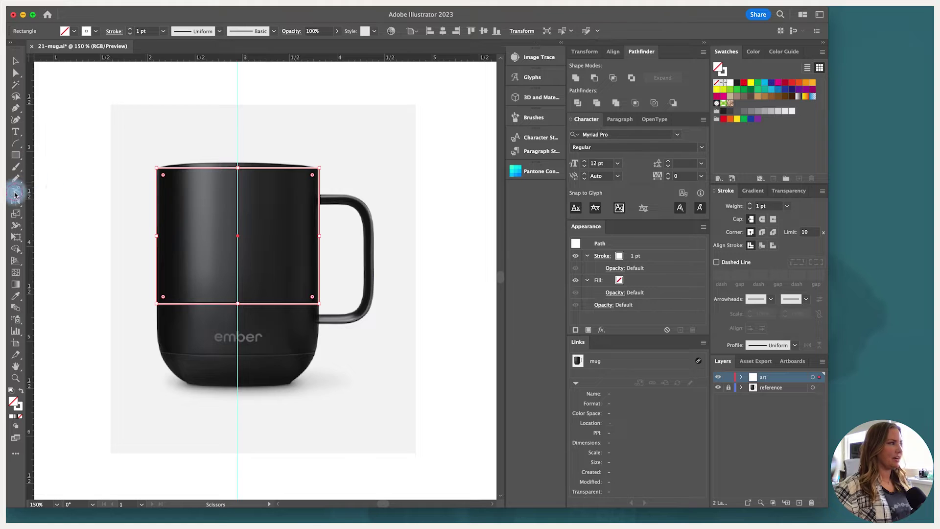
pyautogui.click(237, 167)
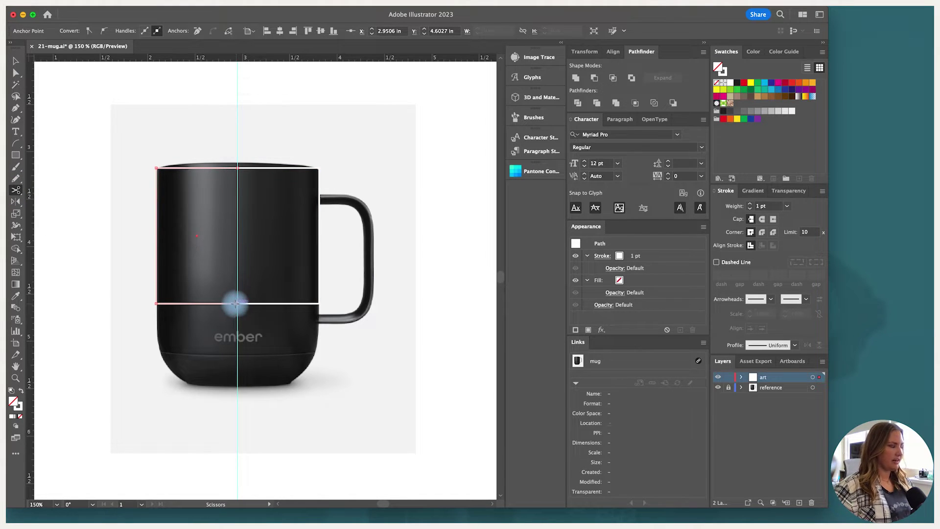
pyautogui.press('v')
pyautogui.click(202, 303)
pyautogui.press('Delete')
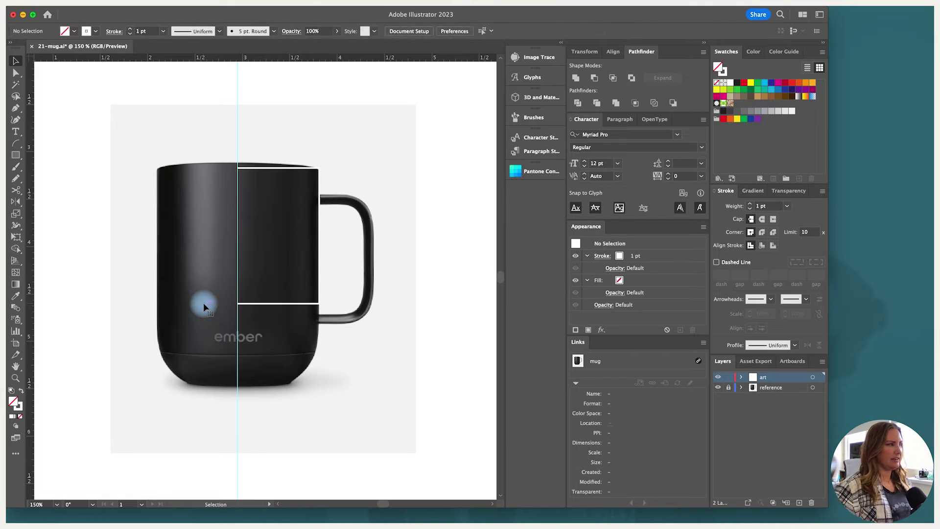
# Step: Lower the half outline's two bottom anchor points to the seam above the mug's base
pyautogui.click(269, 168)
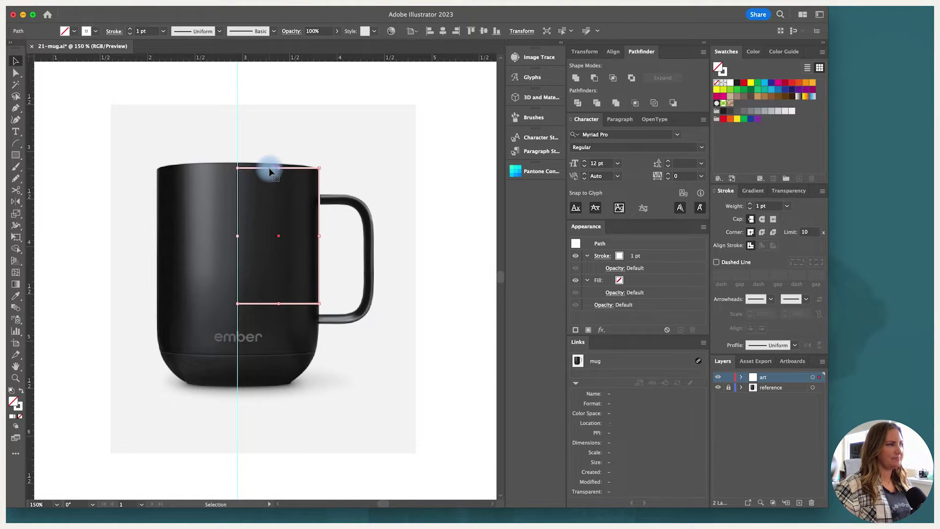
pyautogui.press('a')
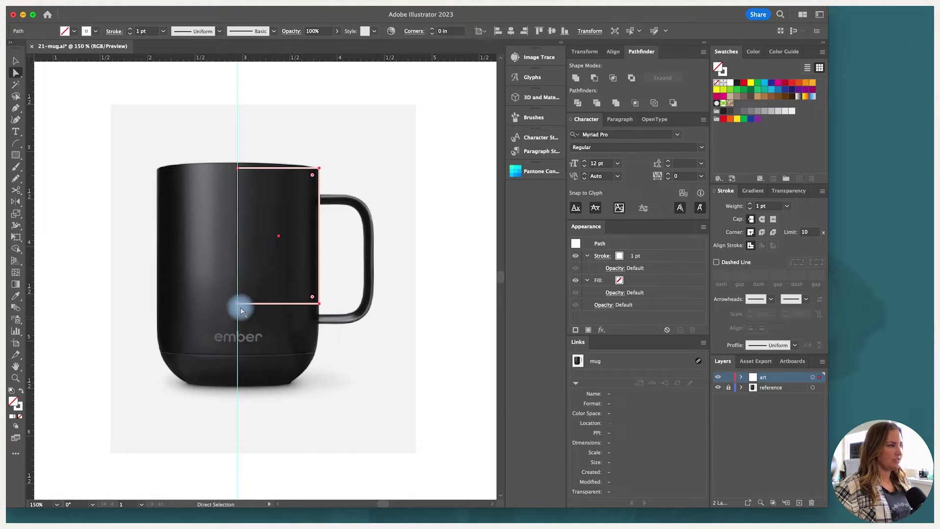
pyautogui.moveTo(238, 304); pyautogui.dragTo(238, 356)
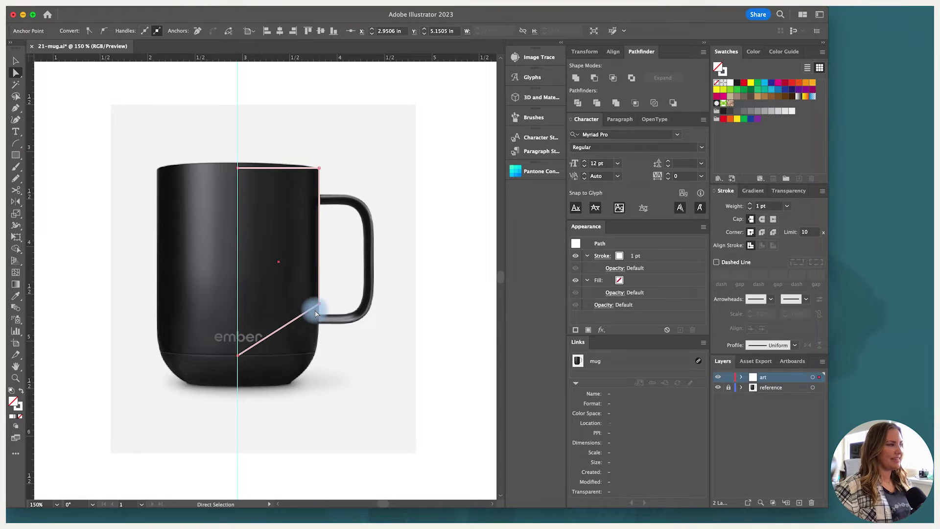
pyautogui.moveTo(318, 304); pyautogui.dragTo(314, 356)
pyautogui.press('p')
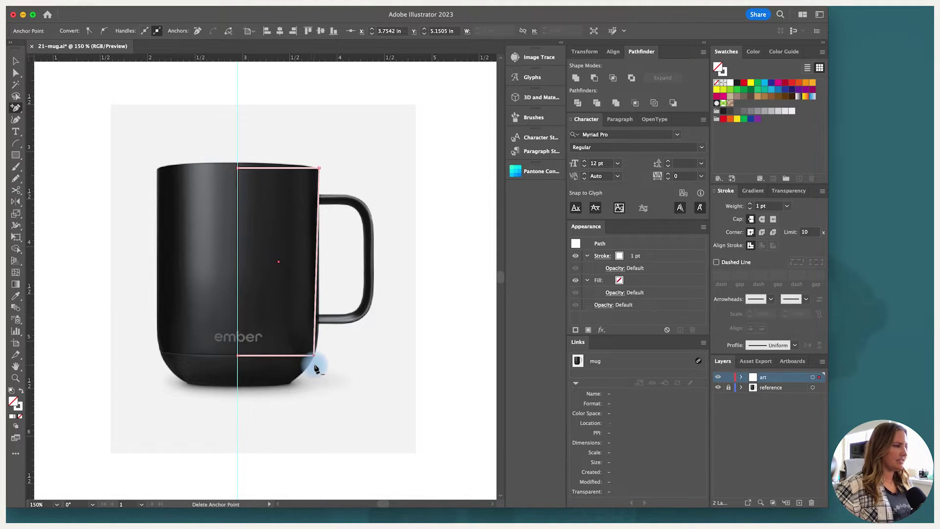
# Step: Move the bottom endpoint down the centre guide to the mug's bottom edge and adjust the outer corner point to the seam
pyautogui.press('super+equal')
pyautogui.press('a')
pyautogui.scroll(3, 212, 353)
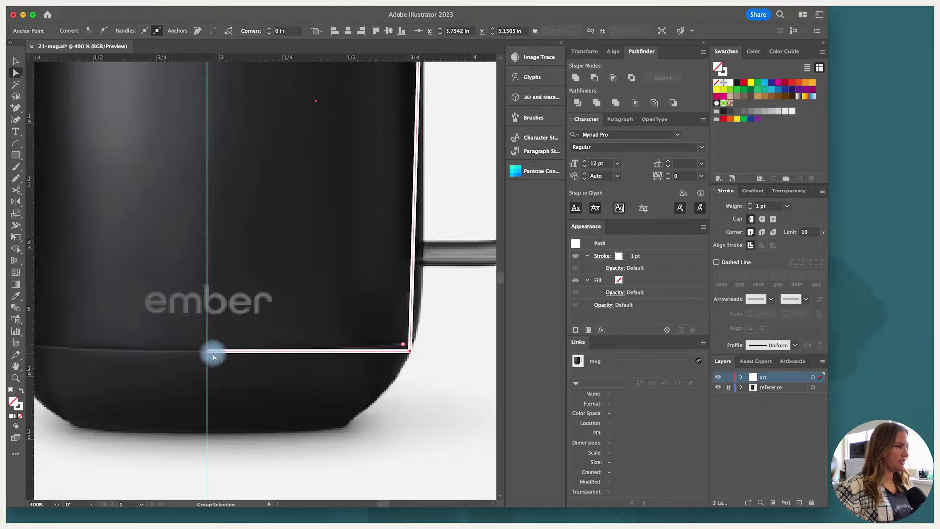
pyautogui.scroll(-3, 212, 353)
pyautogui.moveTo(212, 357); pyautogui.dragTo(209, 394)
pyautogui.moveTo(311, 353); pyautogui.dragTo(313, 349)
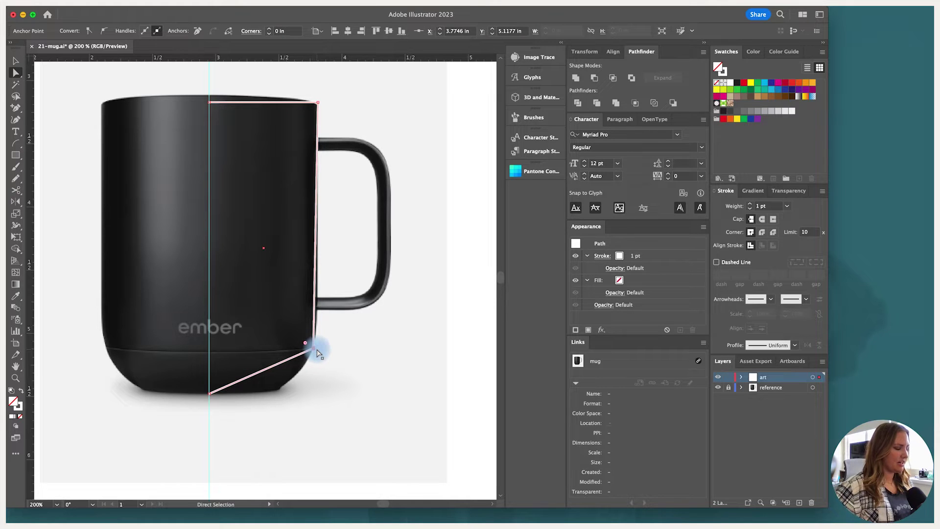
# Step: Add an anchor point on the slanted bottom segment, move it to the mug's lower right corner, and convert it to a curve
pyautogui.press('p')
pyautogui.click(292, 361)
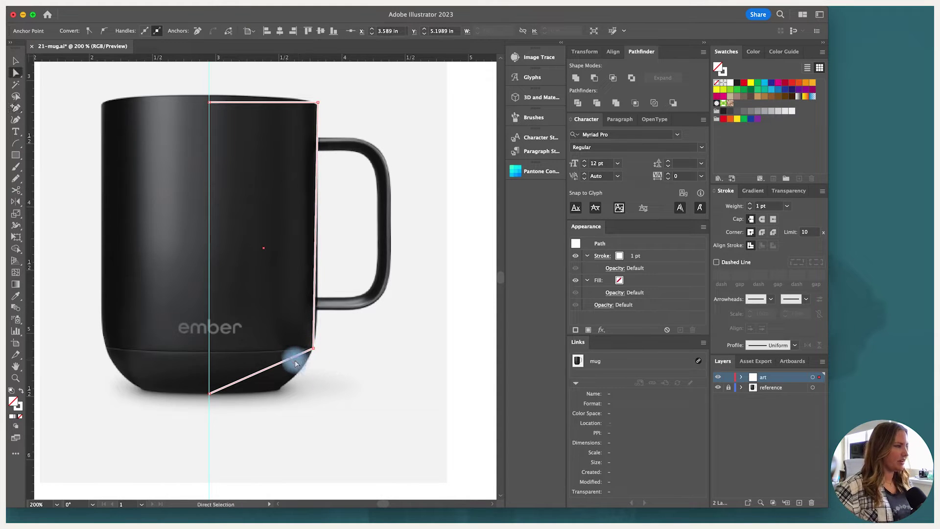
pyautogui.press('a')
pyautogui.moveTo(290, 360); pyautogui.dragTo(271, 395)
pyautogui.press('Up')
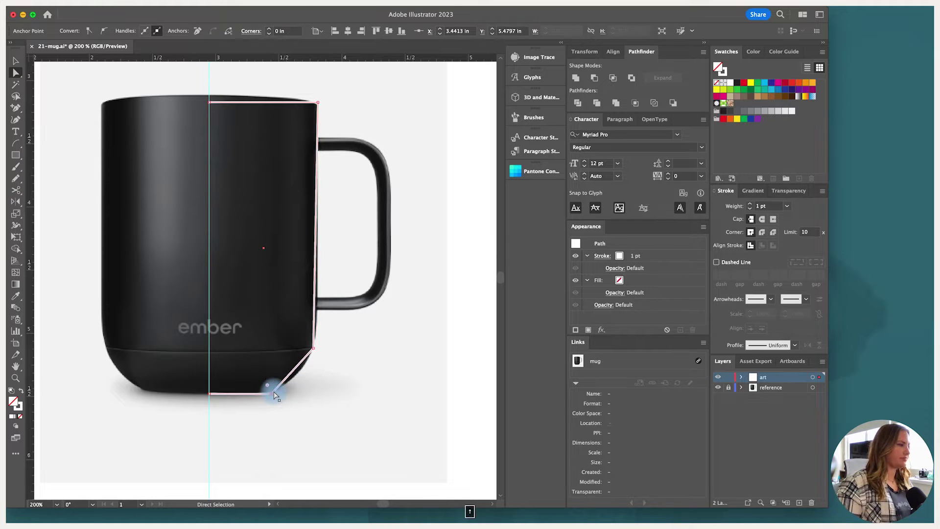
pyautogui.hotkey('shift', 'c')
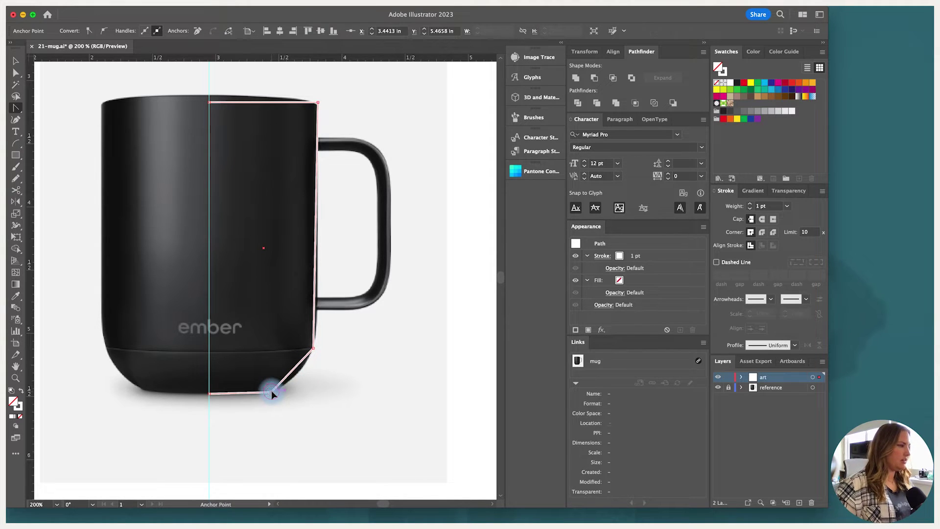
pyautogui.moveTo(271, 391); pyautogui.dragTo(246, 394)
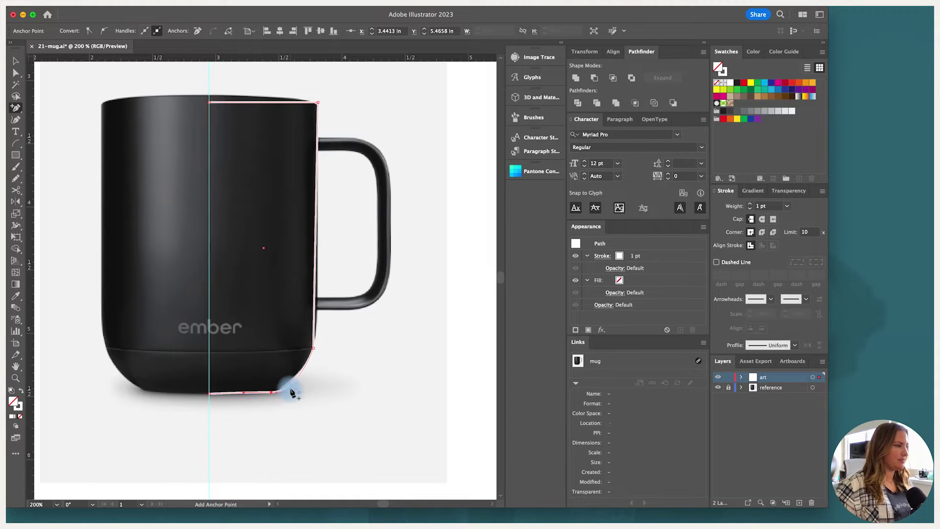
# Step: Fit the added anchor point on the base curve to the mug's edge and smooth the outline's corner at the seam
pyautogui.press('a')
pyautogui.moveTo(289, 385); pyautogui.dragTo(285, 385)
pyautogui.hotkey('shift', 'c')
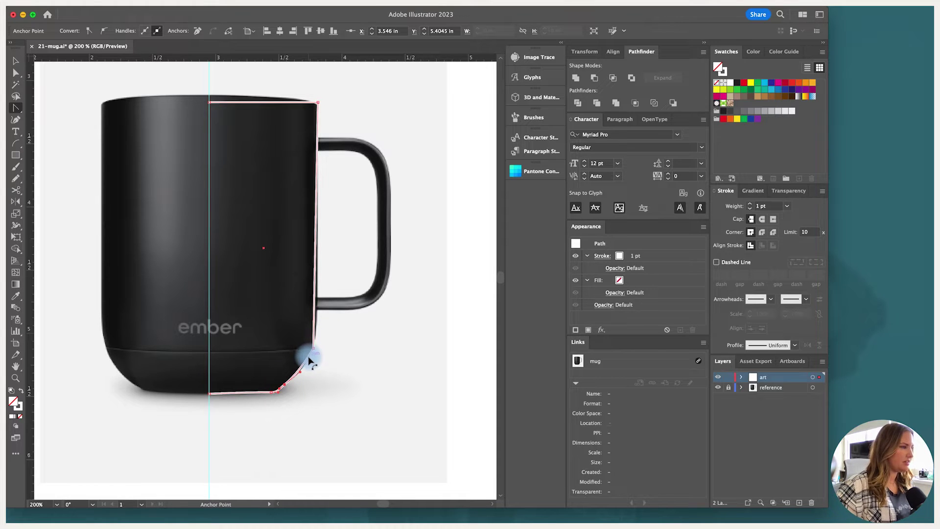
pyautogui.moveTo(316, 356); pyautogui.dragTo(310, 361)
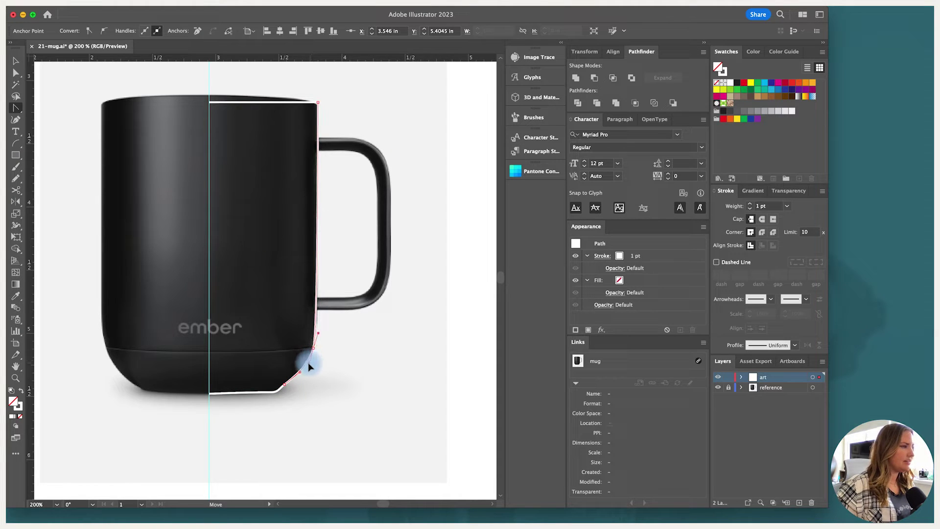
# Step: Add anchor points around the seam corner and pull the middle one inward to form a small smoothed notch
pyautogui.scroll(1, 311, 353)
pyautogui.scroll(4, 311, 353)
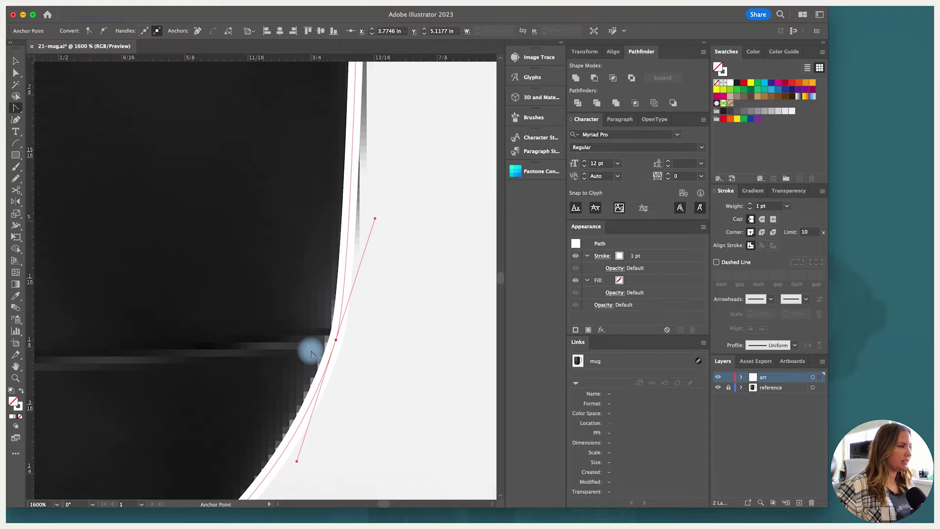
pyautogui.press('+')
pyautogui.press('a')
pyautogui.moveTo(336, 321); pyautogui.dragTo(327, 363)
pyautogui.hotkey('shift', 'c')
pyautogui.press('a')
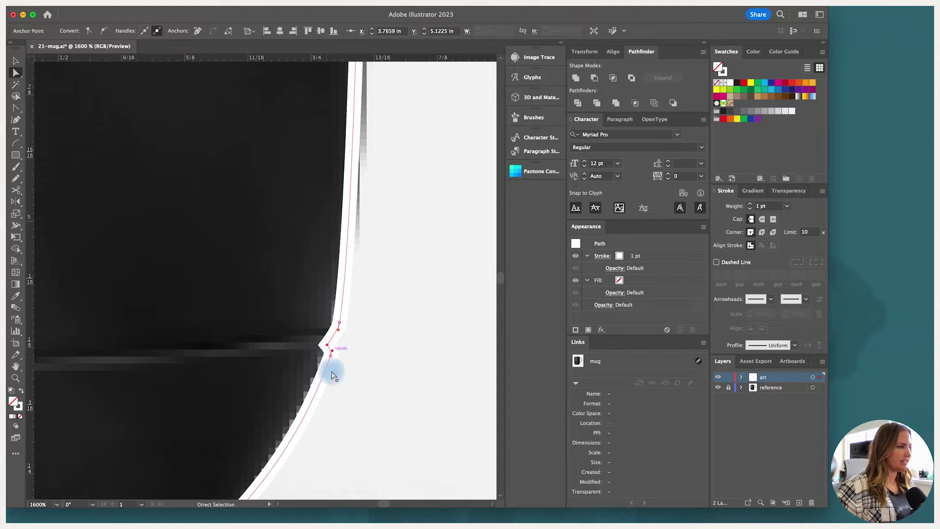
# Step: Shift the base corner's anchor point inward and align it with the centre endpoint to make the bottom edge flat
pyautogui.scroll(-5, 328, 372)
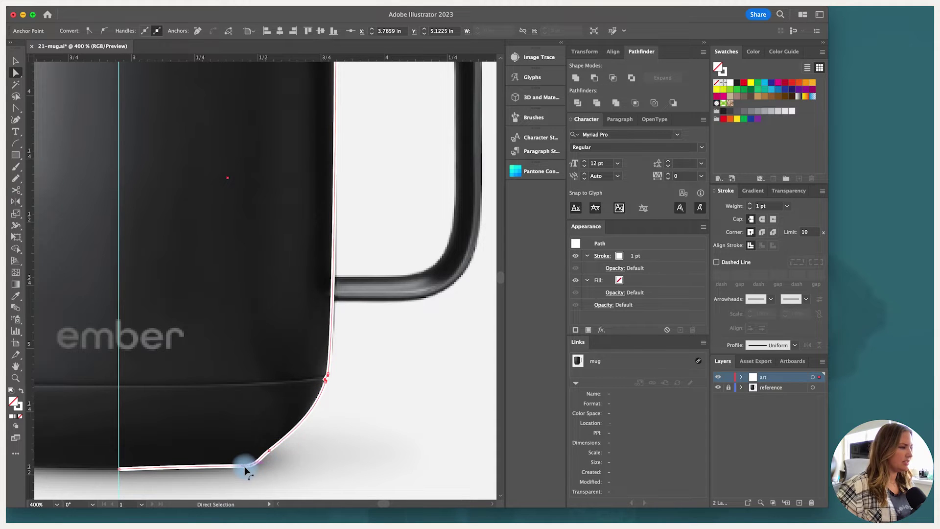
pyautogui.moveTo(243, 469); pyautogui.dragTo(229, 466)
pyautogui.click(121, 469)
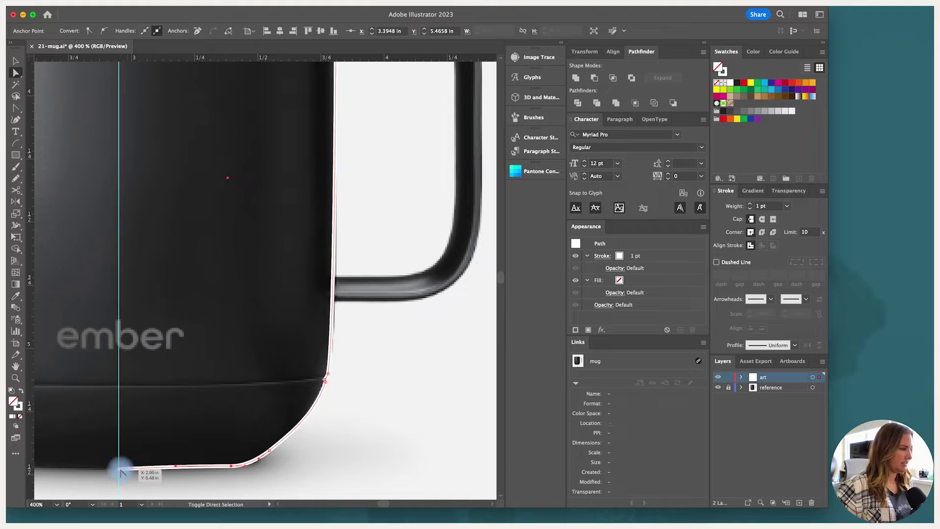
pyautogui.hotkey('shift', 'c')
pyautogui.click(230, 465)
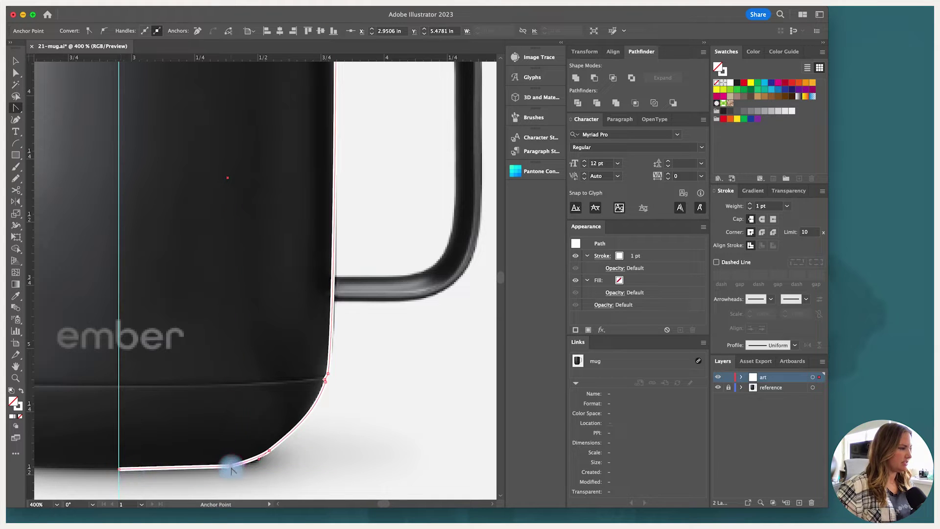
pyautogui.press('a')
pyautogui.scroll(-1, 289, 471)
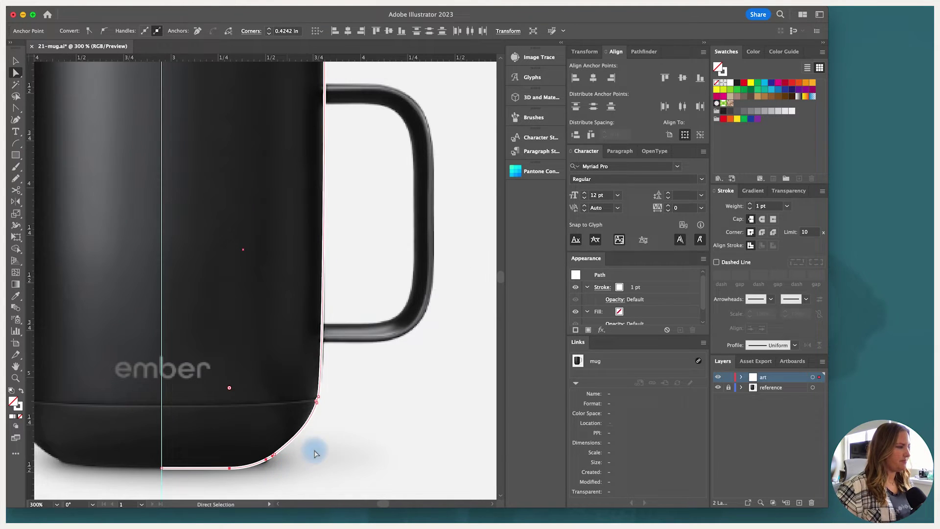
# Step: Remove the outline's top segment between the centre guide and the rim, keeping only the side and bottom profile
pyautogui.press('v')
pyautogui.click(360, 383)
pyautogui.scroll(-1, 360, 382)
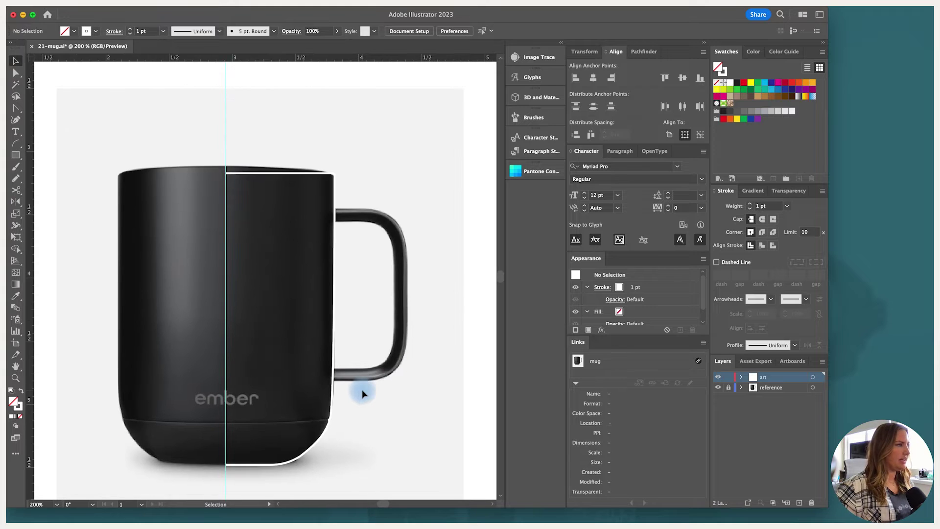
pyautogui.click(312, 174)
pyautogui.click(16, 189)
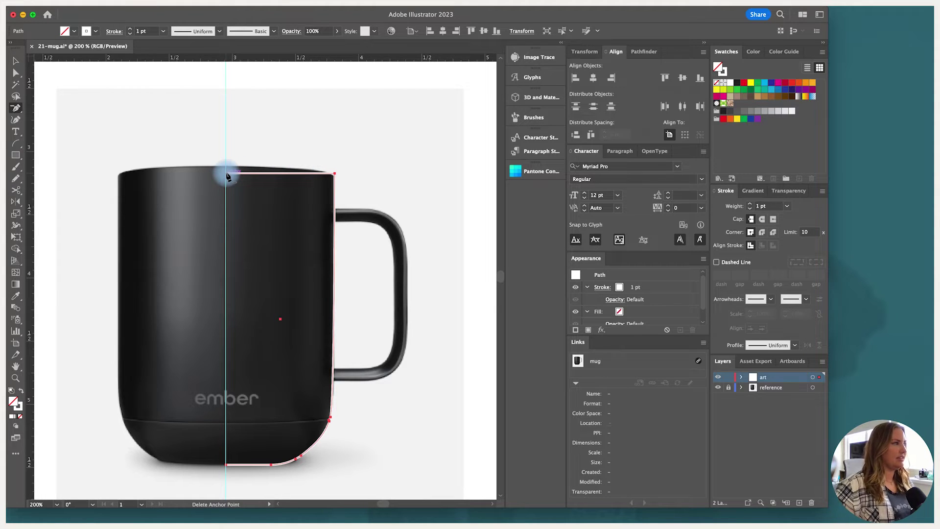
pyautogui.click(227, 176)
# Step: Set the mug profile's stroke weight to 2 pt and apply the 3D Revolve effect to it
pyautogui.click(16, 61)
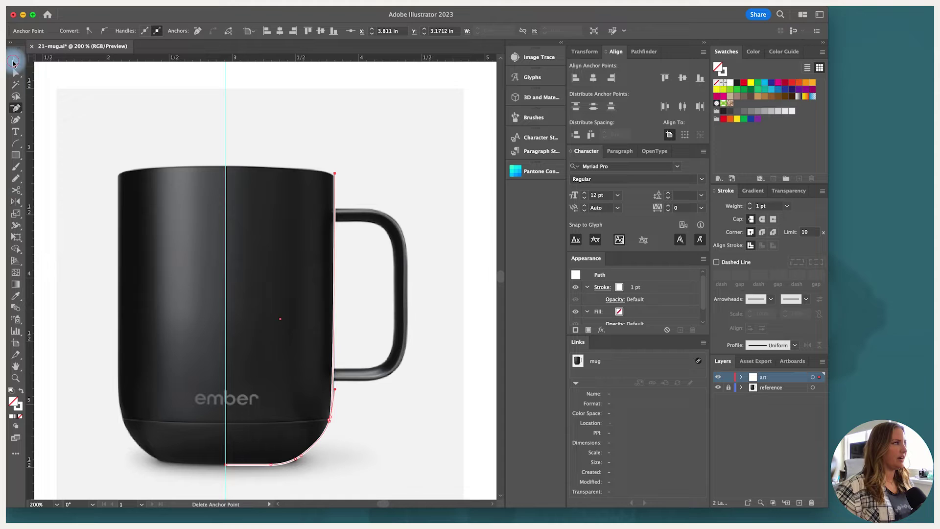
pyautogui.click(348, 185)
pyautogui.click(131, 32)
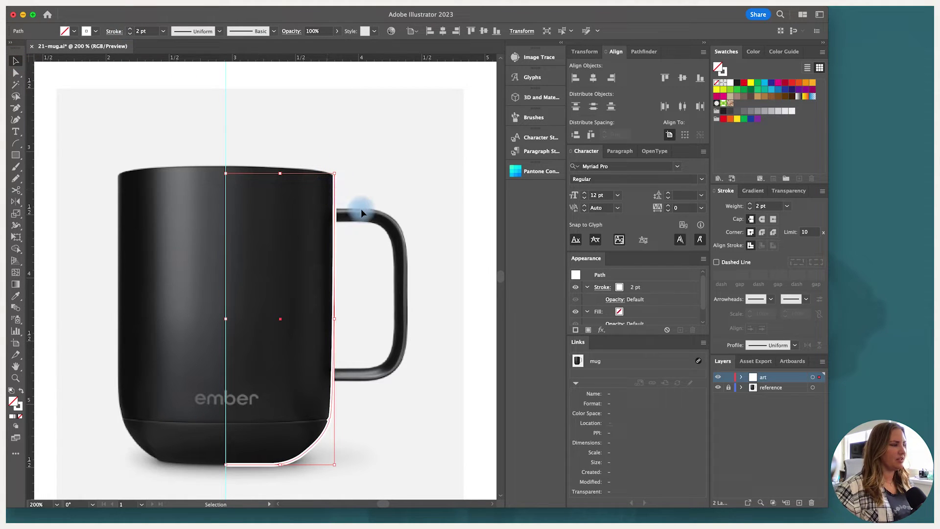
pyautogui.click(543, 98)
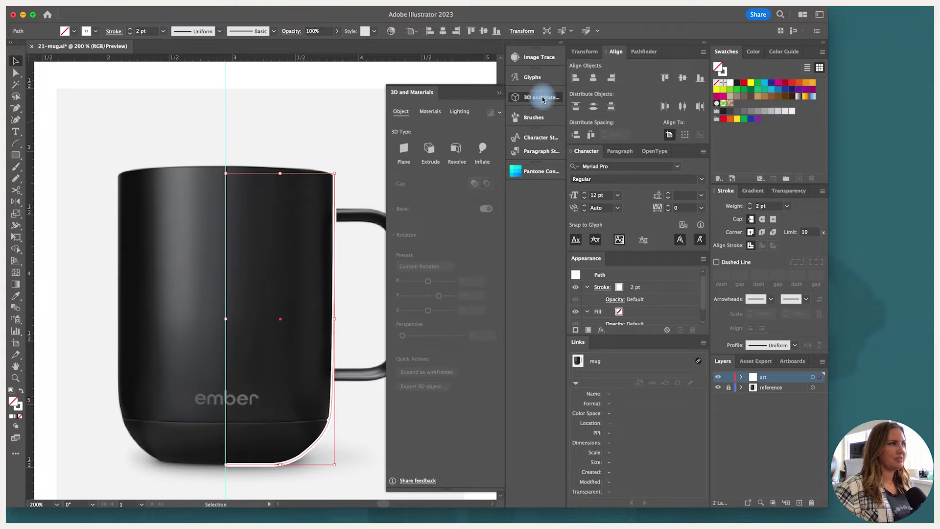
pyautogui.click(455, 149)
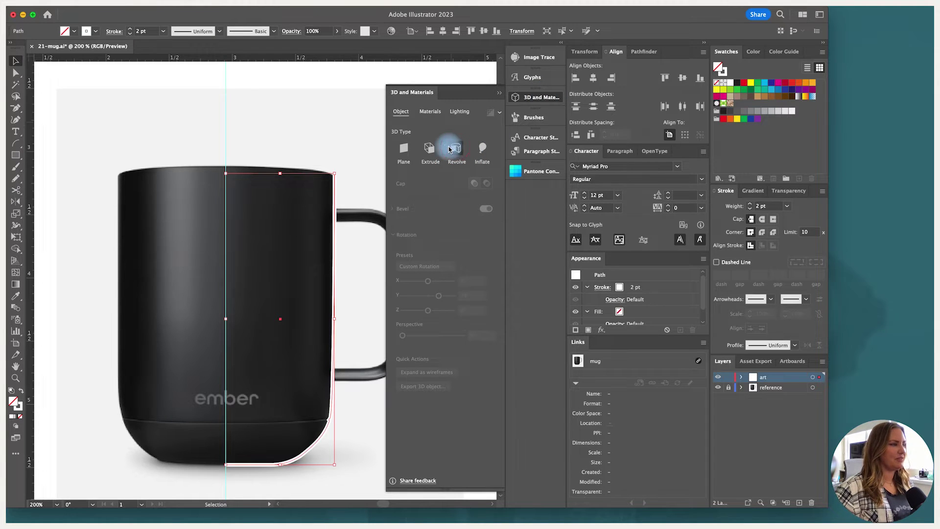
pyautogui.hscroll(3, 274, 166)
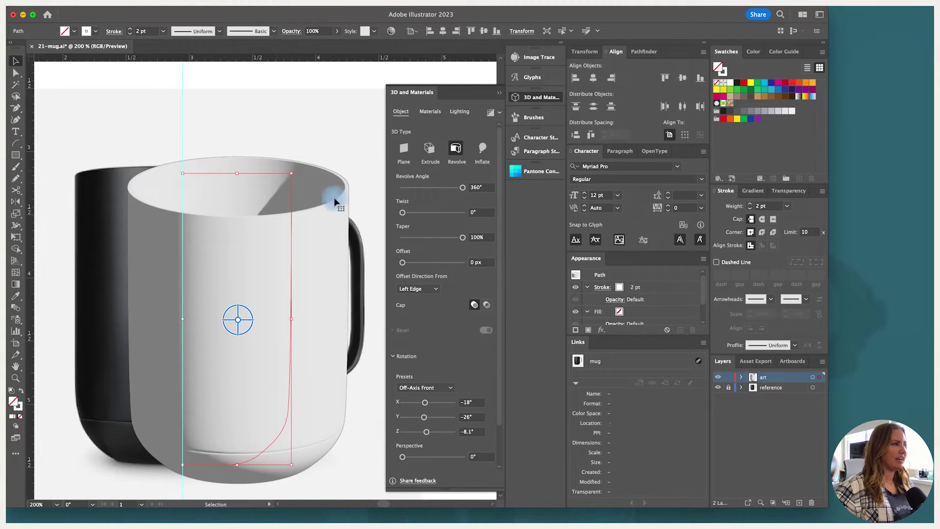
pyautogui.click(350, 418)
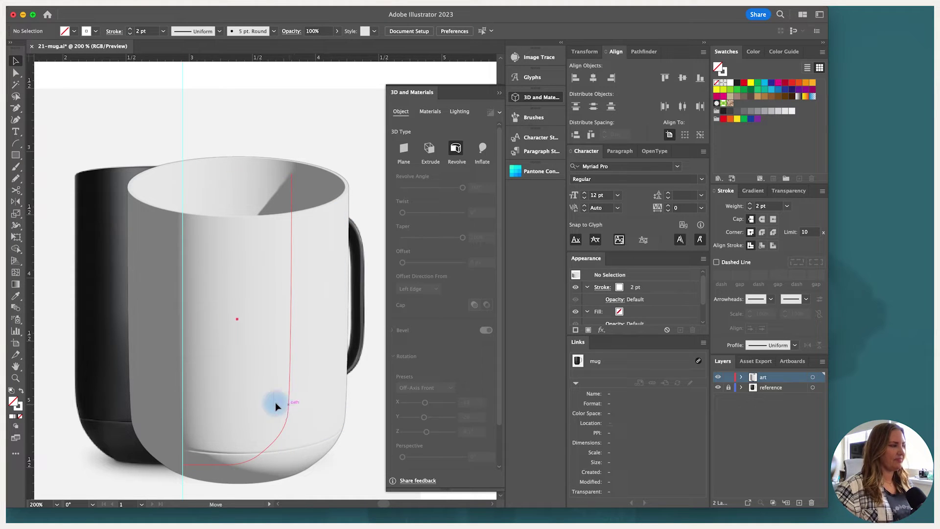
# Step: Move the revolved mug body off the reference handle and draw a rectangle over the handle's inner opening
pyautogui.moveTo(275, 401); pyautogui.dragTo(197, 401)
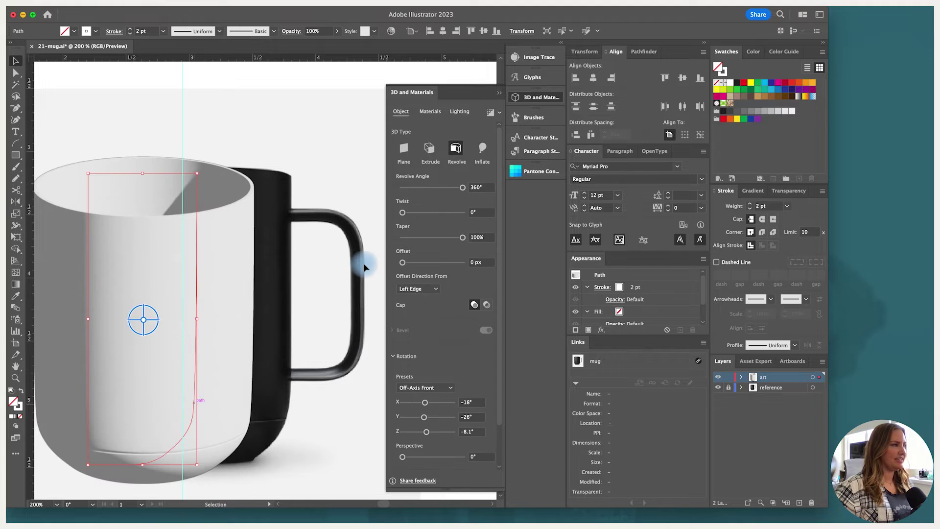
pyautogui.click(333, 211)
pyautogui.hscroll(2, 333, 211)
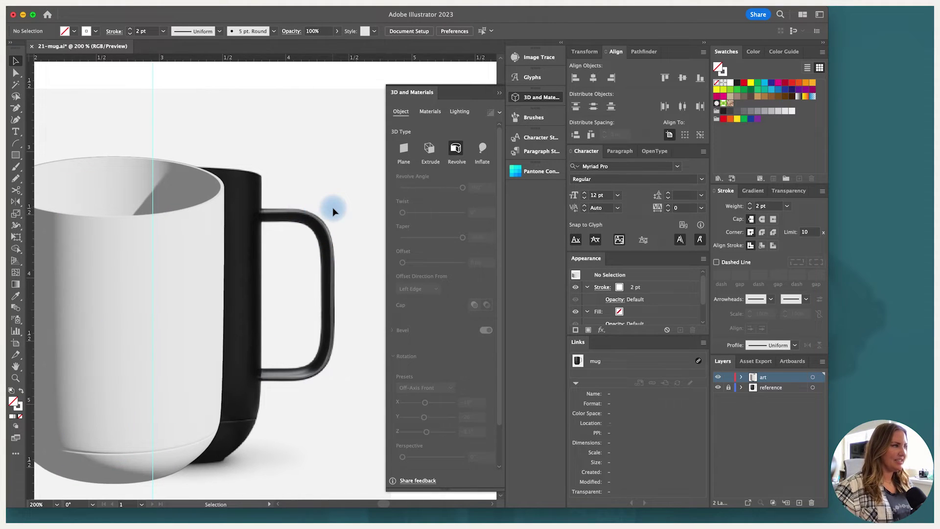
pyautogui.click(16, 155)
pyautogui.moveTo(258, 221); pyautogui.dragTo(321, 370)
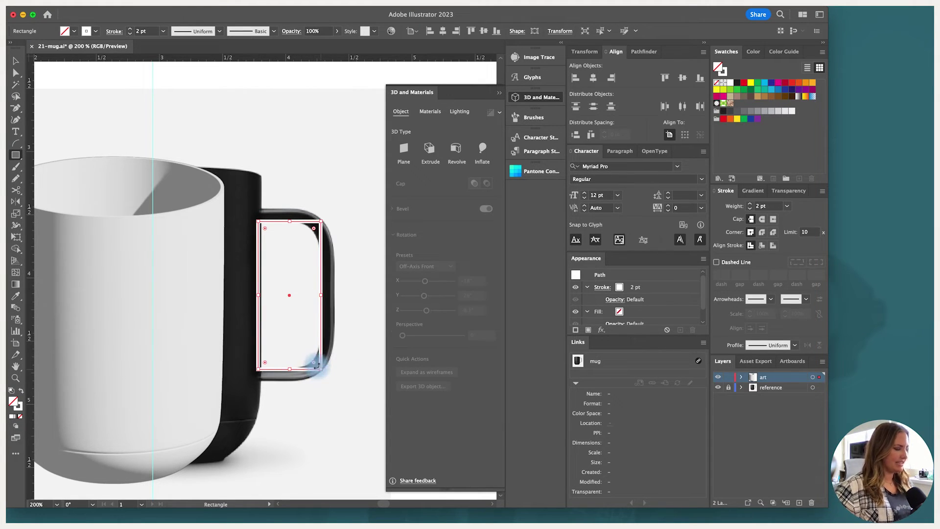
# Step: Round the rectangle's two outer corners to about 0.22 in to match the inner curve of the reference handle
pyautogui.press('a')
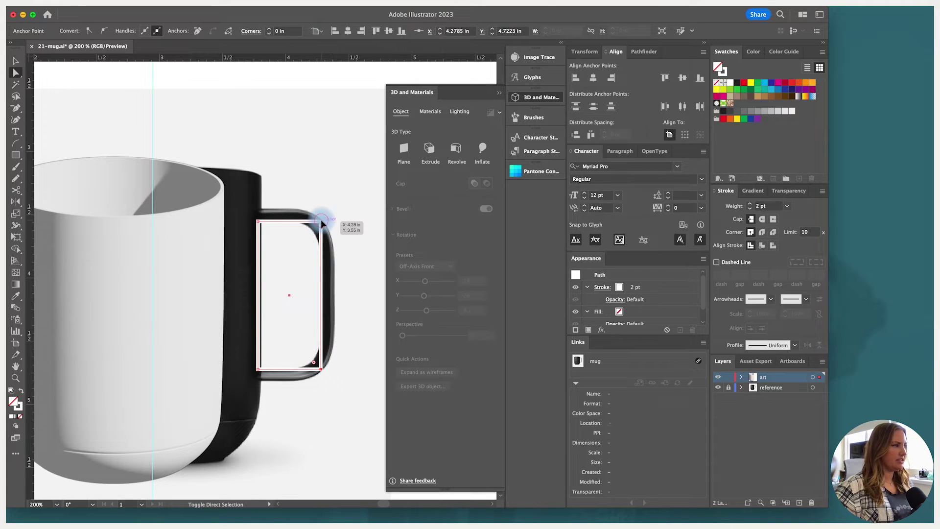
pyautogui.click(321, 221)
pyautogui.keyDown('shift'); pyautogui.click(320, 370); pyautogui.keyUp('shift')
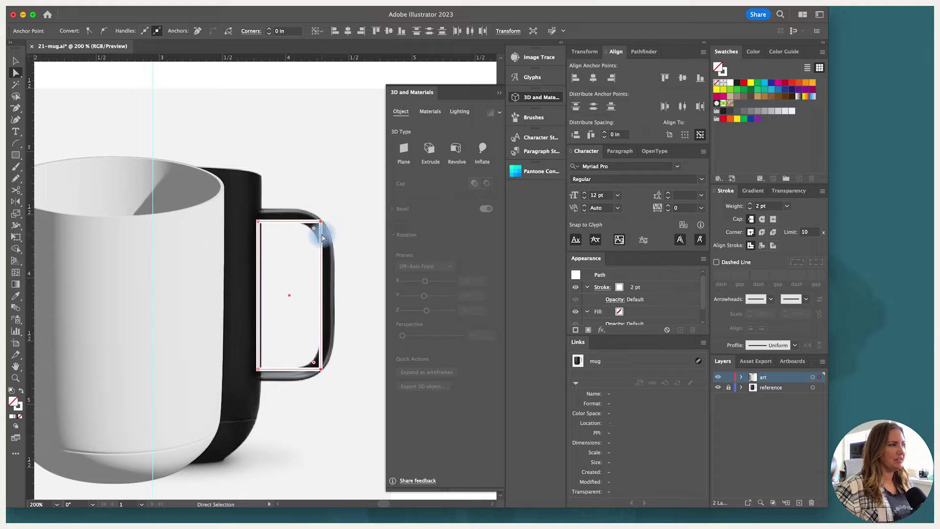
pyautogui.moveTo(313, 232); pyautogui.dragTo(293, 253)
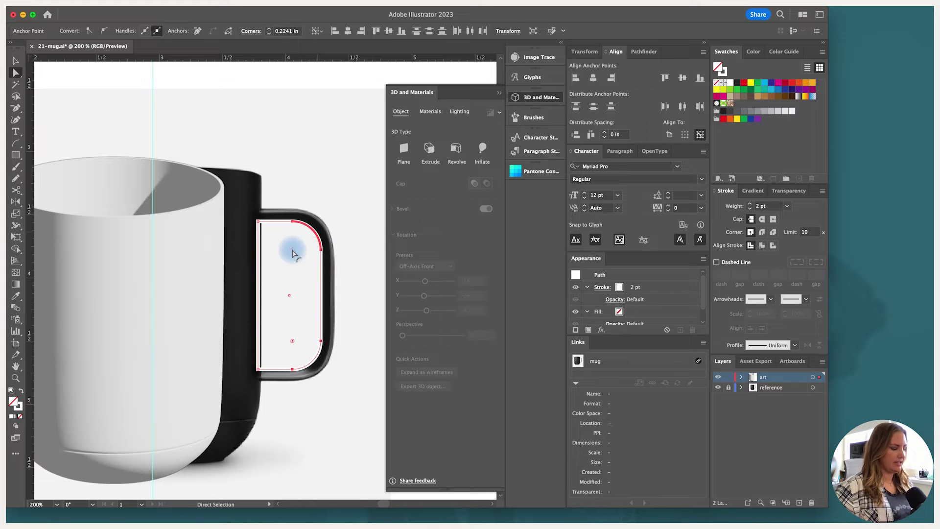
pyautogui.click(344, 217)
pyautogui.press('v')
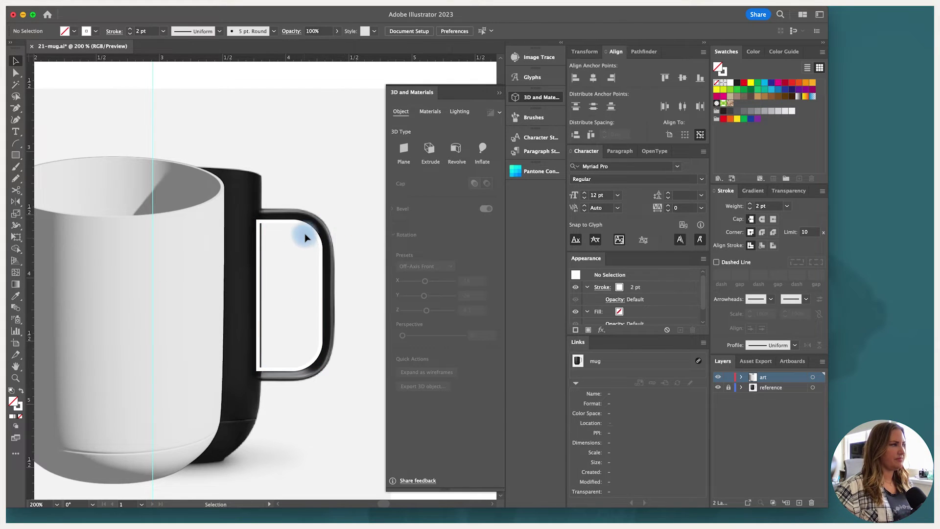
# Step: Paste a copy of the rounded rectangle and enlarge it to the outer height of the reference handle
pyautogui.click(310, 229)
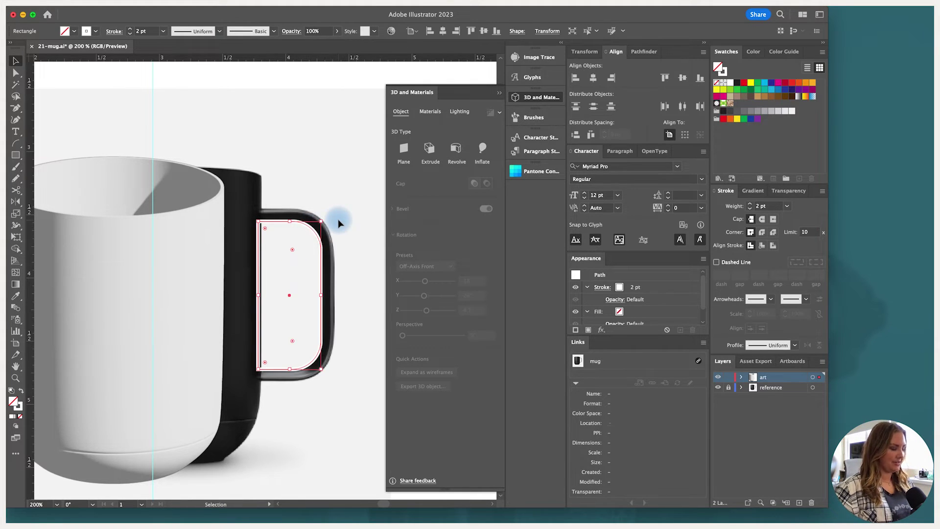
pyautogui.press('a')
pyautogui.press('super+v')
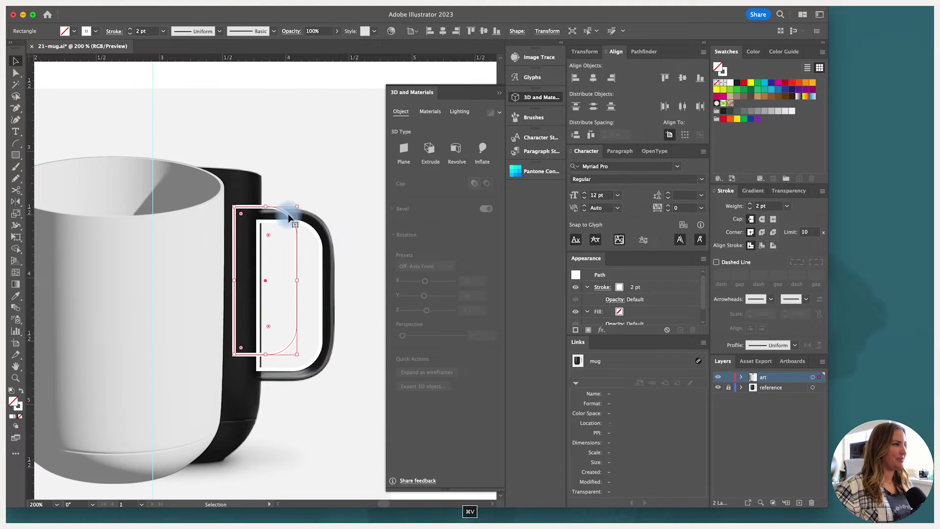
pyautogui.moveTo(289, 217); pyautogui.dragTo(316, 220)
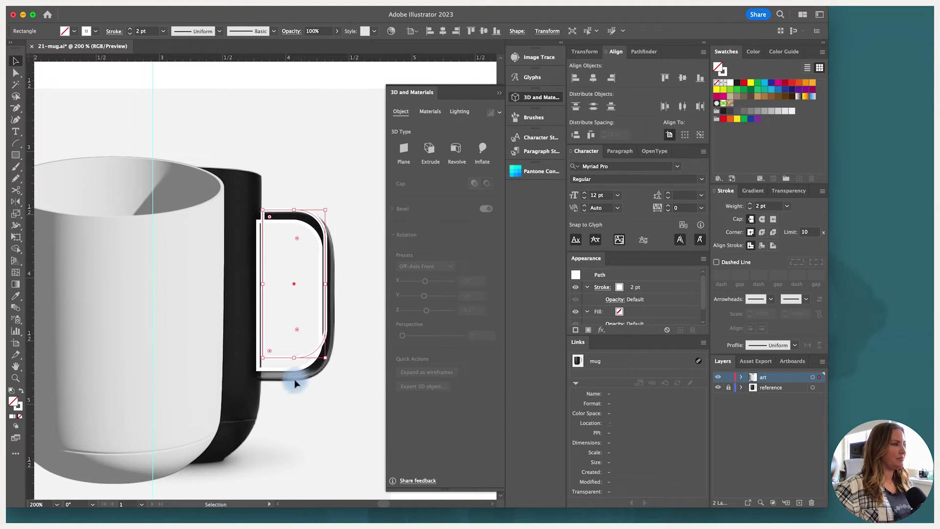
pyautogui.moveTo(294, 358); pyautogui.dragTo(295, 382)
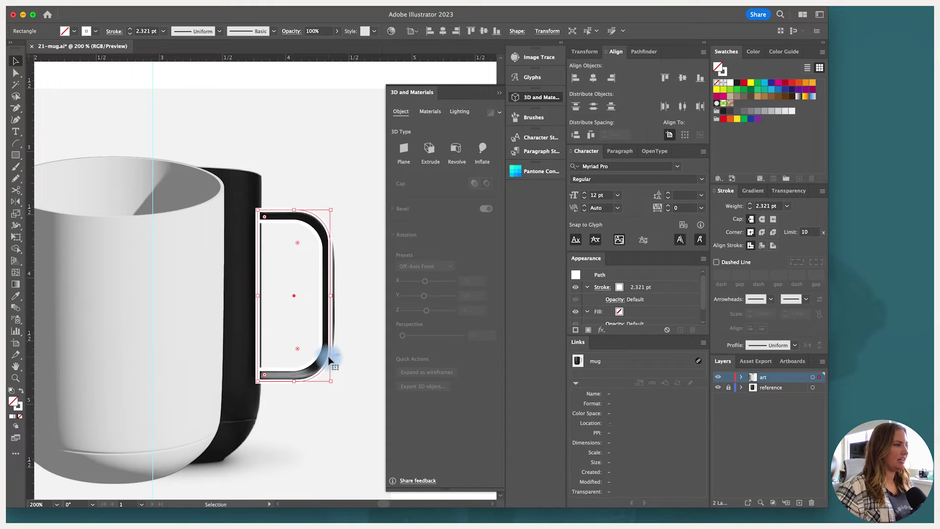
# Step: Align the larger outline's side edges with the reference handle and round its outer corners to about 0.3 in
pyautogui.press('a')
pyautogui.moveTo(259, 380); pyautogui.dragTo(257, 380)
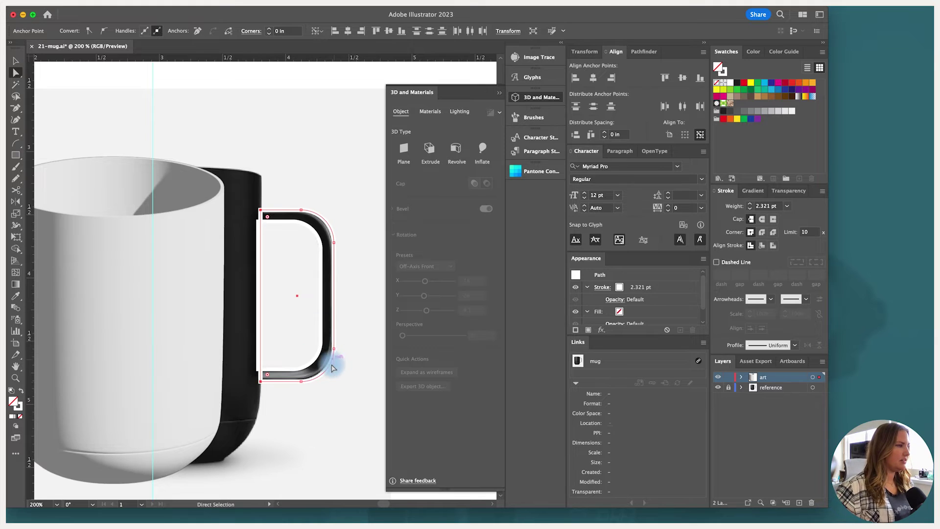
pyautogui.moveTo(336, 346); pyautogui.dragTo(299, 382)
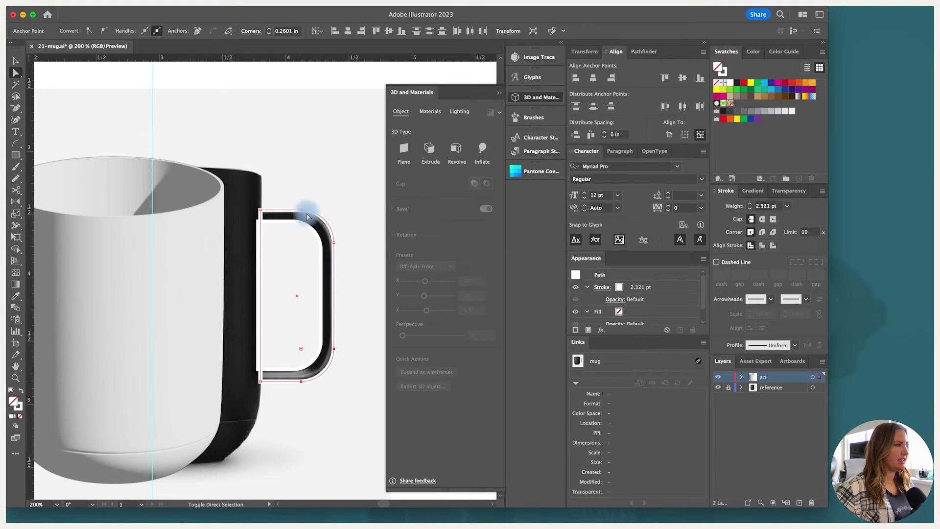
pyautogui.moveTo(307, 216); pyautogui.dragTo(293, 245)
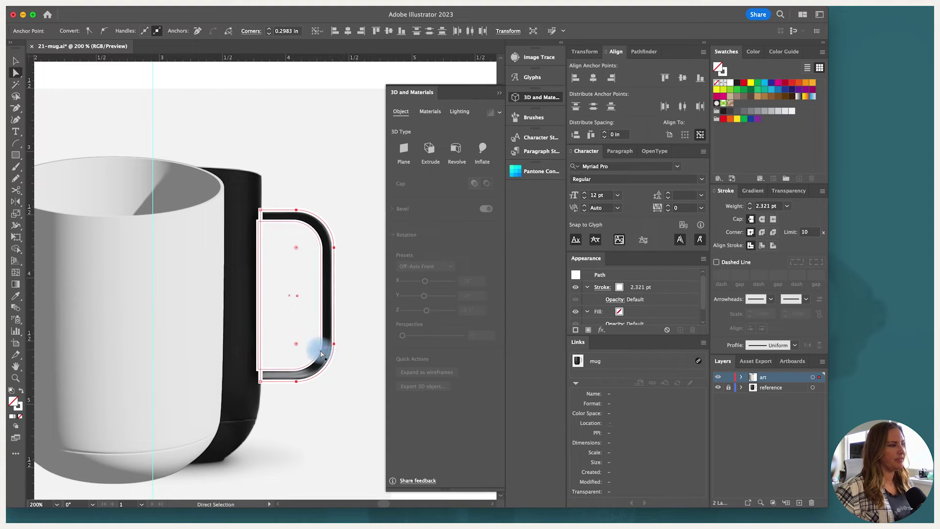
pyautogui.click(354, 327)
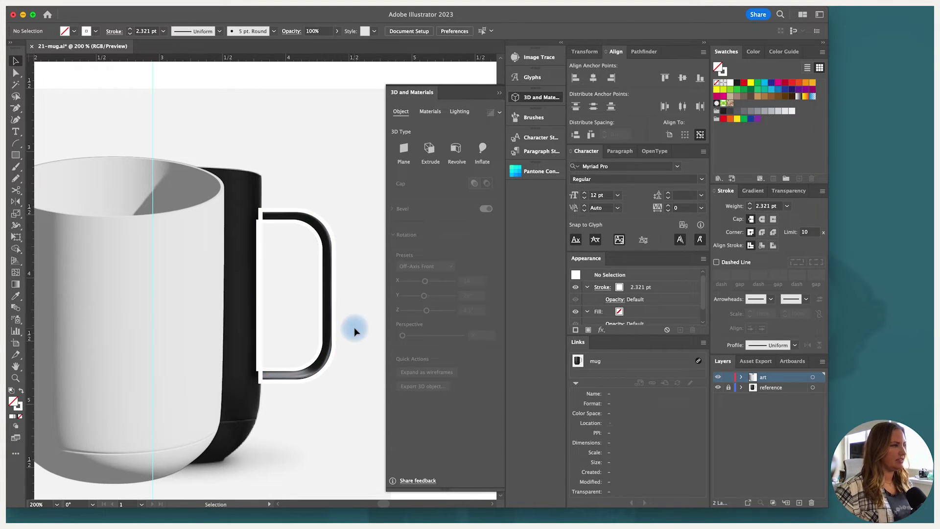
# Step: Subtract the inner outline from the outer one and swap fill and stroke so the handle is solid white
pyautogui.press('v')
pyautogui.click(310, 212)
pyautogui.click(594, 78)
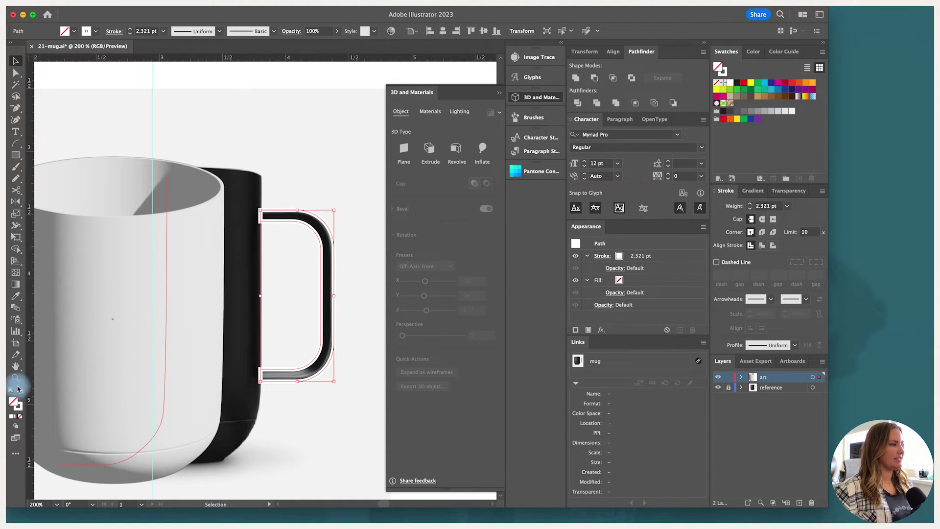
pyautogui.click(21, 390)
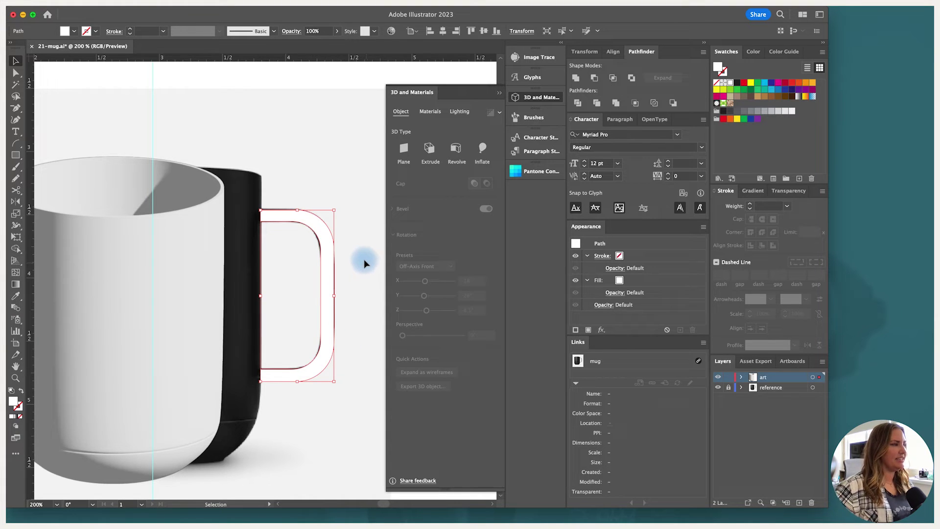
# Step: Apply the 3D Inflate effect to the handle on both sides and rotate it 79° about the Y axis
pyautogui.click(484, 149)
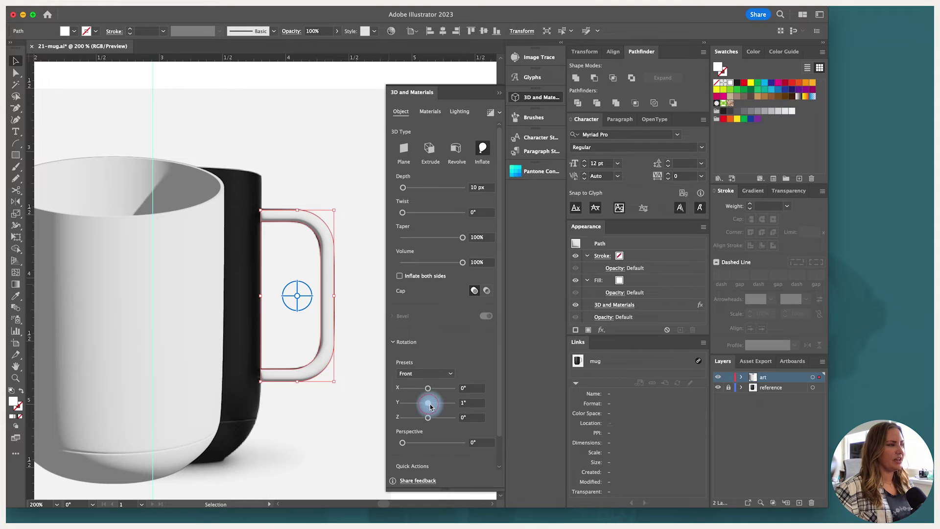
pyautogui.moveTo(430, 406)
pyautogui.mouseDown()
pyautogui.moveTo(443, 406)
pyautogui.moveTo(433, 406)
pyautogui.mouseUp()
pyautogui.click(399, 277)
pyautogui.moveTo(435, 406)
pyautogui.mouseDown()
pyautogui.moveTo(422, 404)
pyautogui.moveTo(439, 402)
pyautogui.mouseUp()
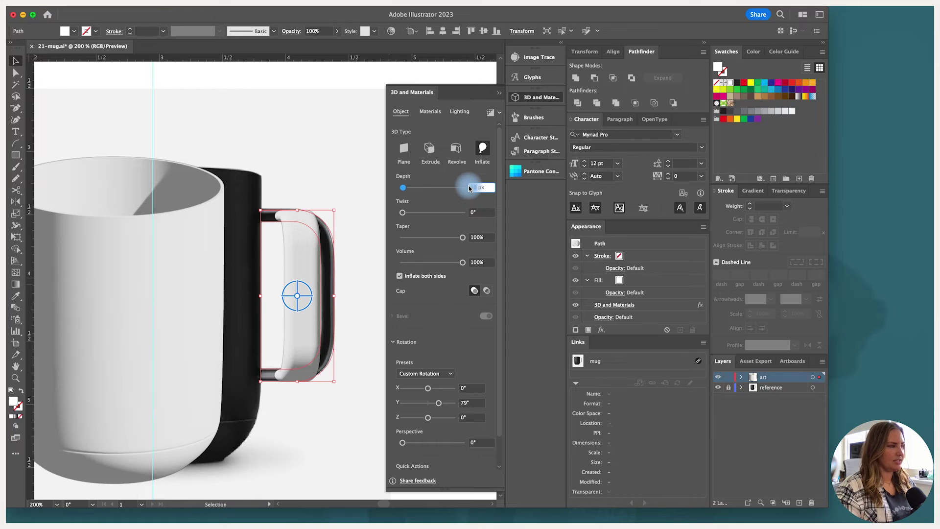
# Step: Try a 6 px inflate depth on the handle, then set its volume to 35% and depth to 8 px
pyautogui.write('6')
pyautogui.press('Return')
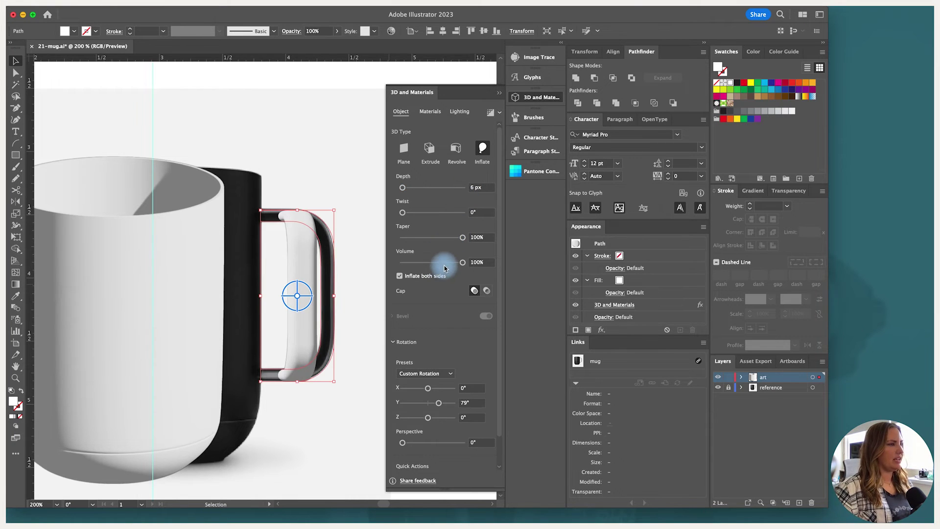
pyautogui.click(443, 264)
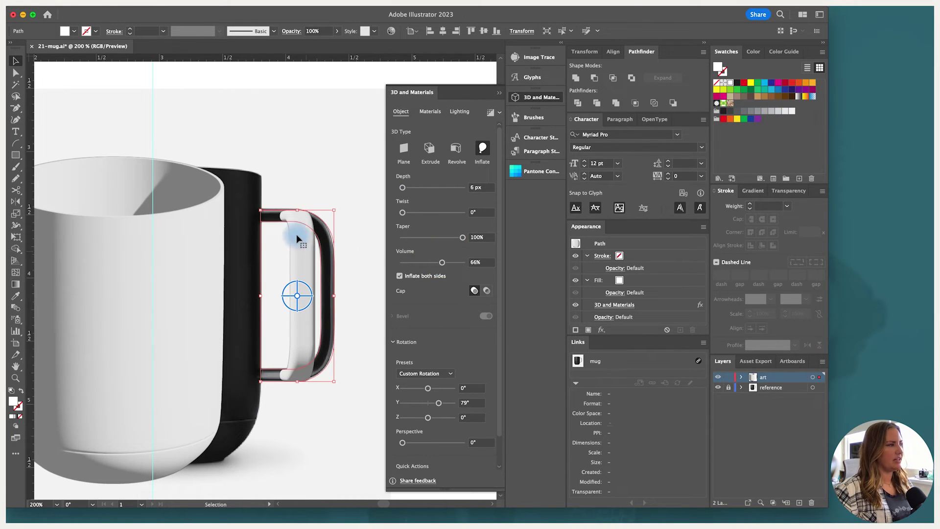
pyautogui.moveTo(422, 264)
pyautogui.mouseDown()
pyautogui.moveTo(484, 268)
pyautogui.moveTo(424, 264)
pyautogui.mouseUp()
pyautogui.click(288, 217)
pyautogui.click(474, 187)
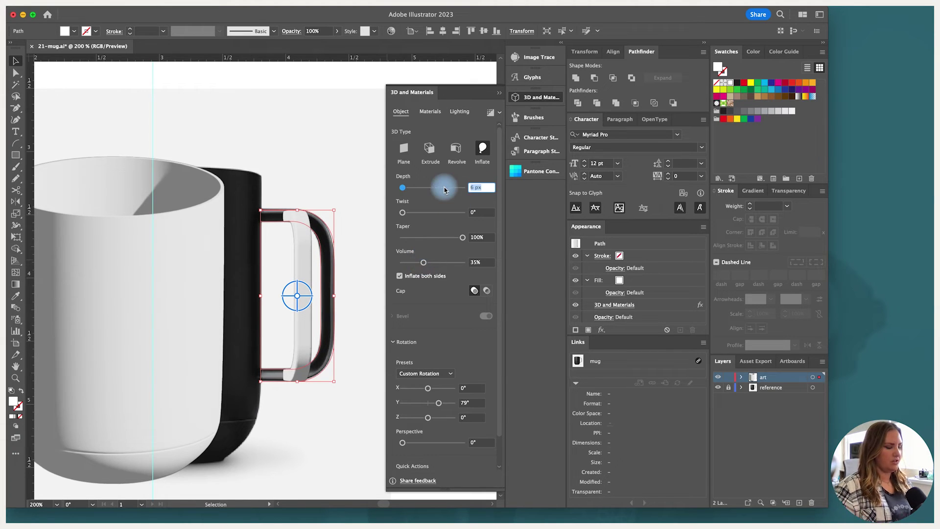
pyautogui.write('8')
pyautogui.press('Return')
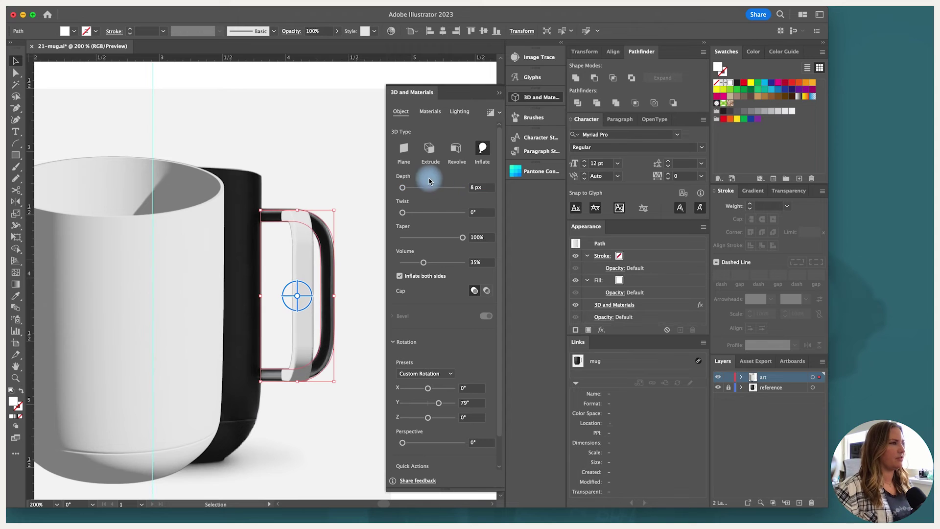
pyautogui.click(349, 244)
# Step: Scale the Cheers lettering artwork down slightly and move it up beside the mug
pyautogui.press('super+minus')
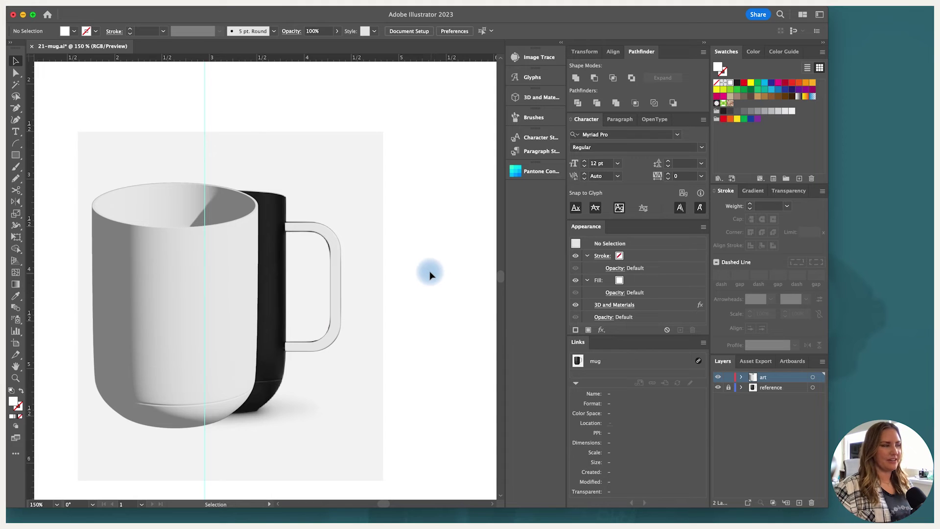
pyautogui.hscroll(2, 430, 275)
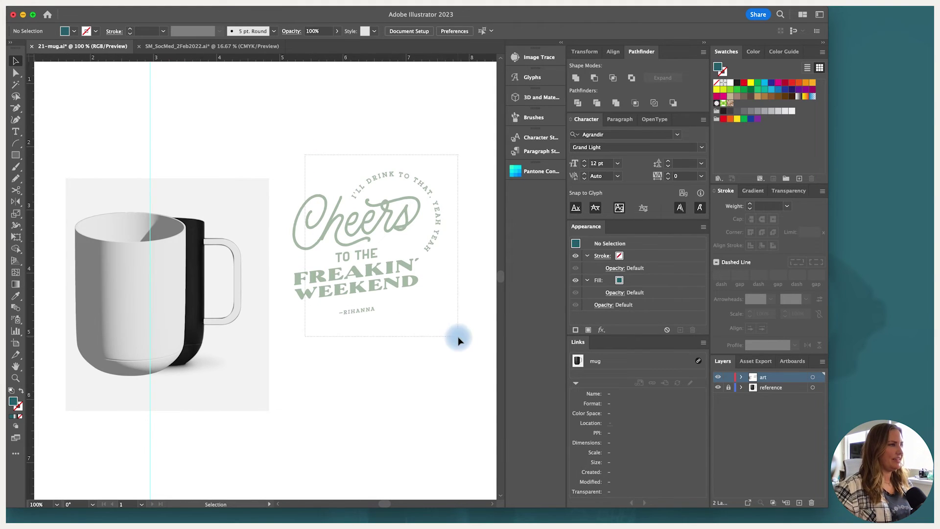
pyautogui.moveTo(459, 340); pyautogui.dragTo(459, 341)
pyautogui.moveTo(444, 247); pyautogui.dragTo(428, 245)
pyautogui.moveTo(346, 220); pyautogui.dragTo(345, 190)
pyautogui.click(375, 135)
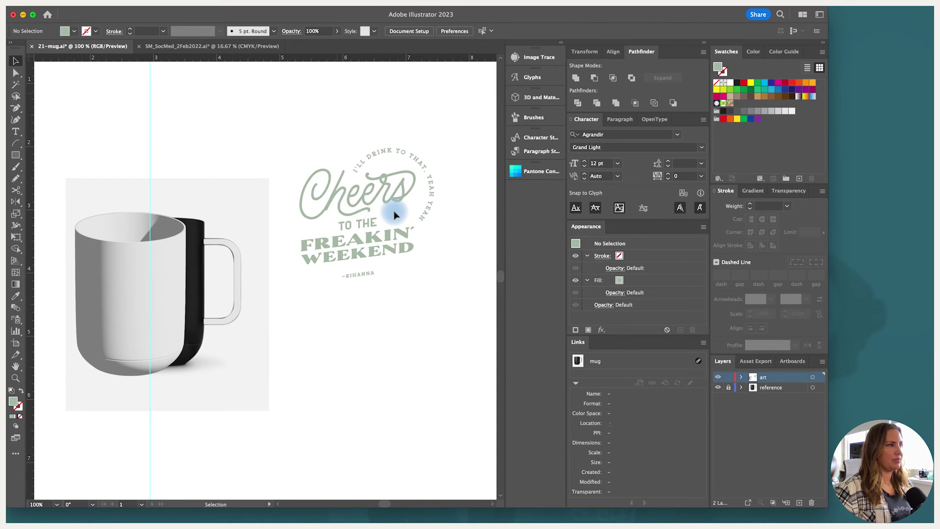
pyautogui.click(371, 195)
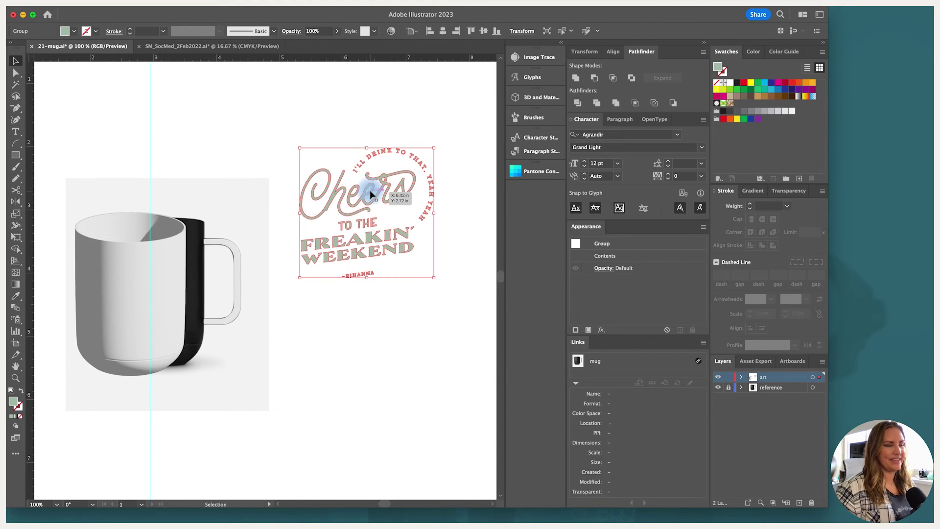
# Step: Collect the handle and the mug body for export as multiple assets
pyautogui.click(241, 283)
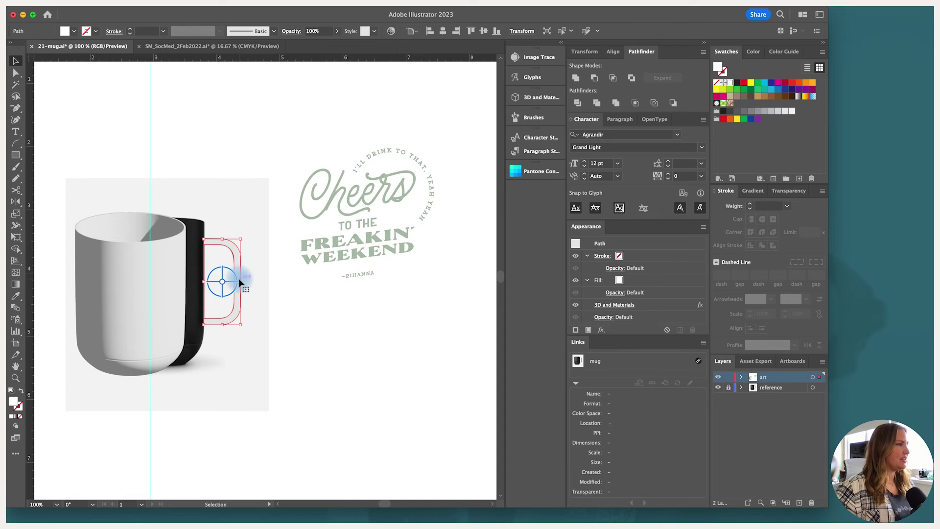
pyautogui.keyDown('shift'); pyautogui.click(161, 263); pyautogui.keyUp('shift')
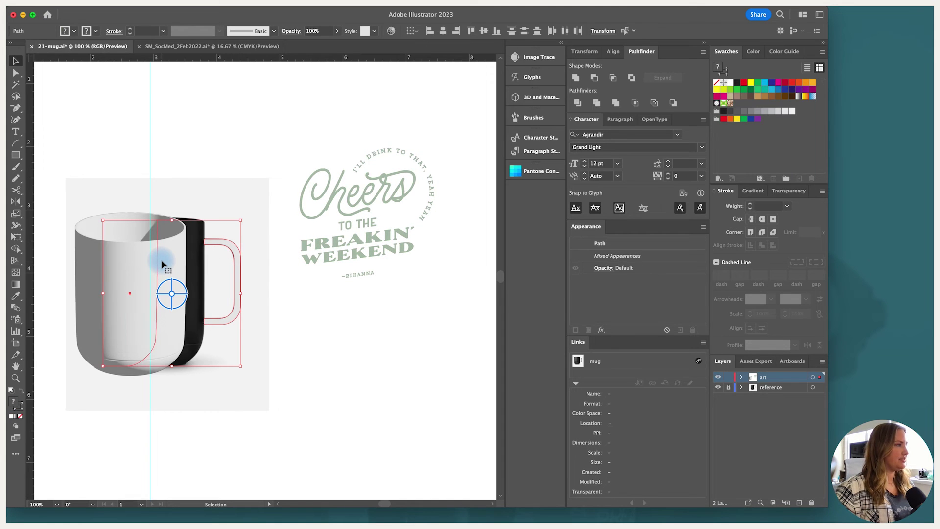
pyautogui.rightClick(162, 263)
pyautogui.moveTo(242, 503)
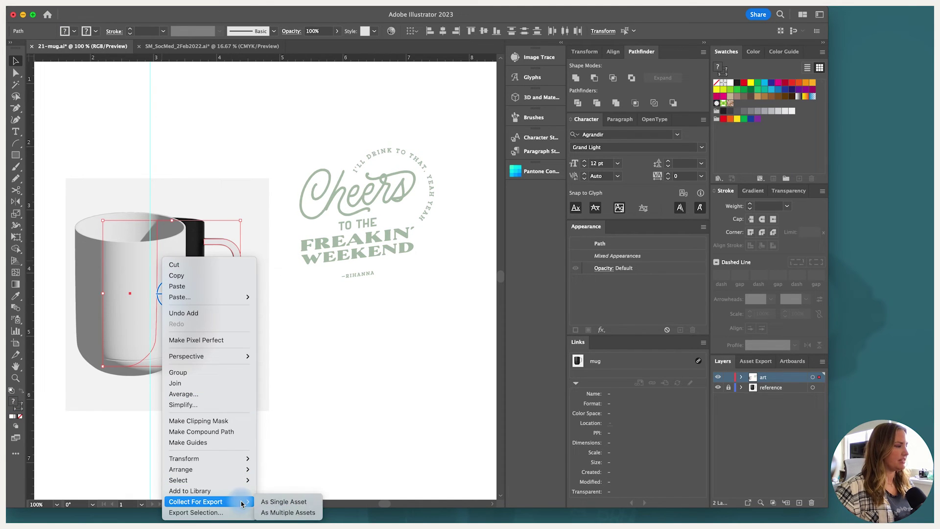
pyautogui.click(272, 512)
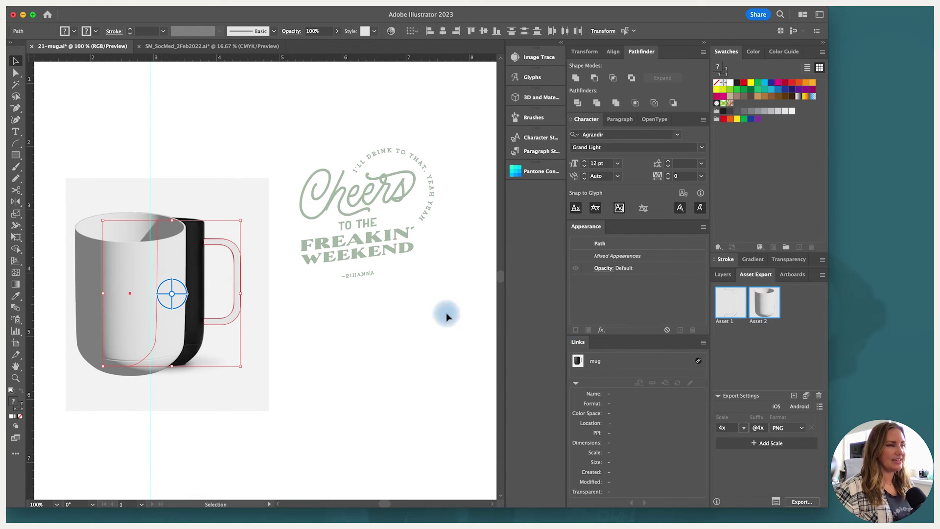
# Step: Collect the Cheers lettering group for export and name its asset mug-graphic
pyautogui.click(387, 254)
pyautogui.rightClick(391, 323)
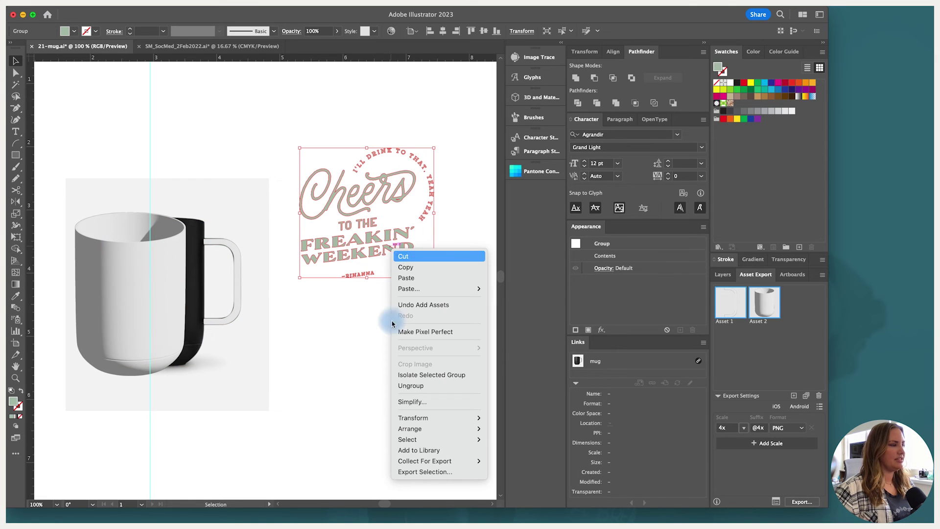
pyautogui.moveTo(431, 461)
pyautogui.click(517, 473)
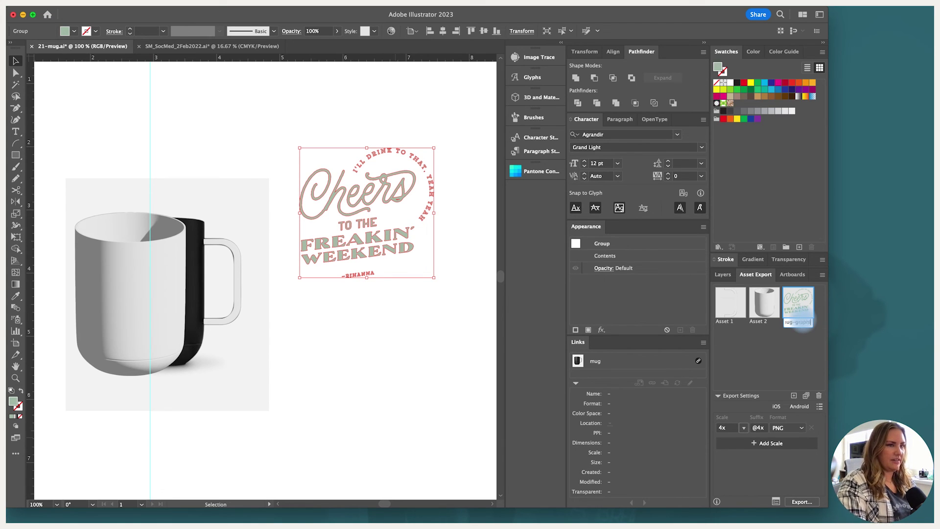
# Step: Rename the mug body asset as mug-base and the handle asset as mug-handle
pyautogui.doubleClick(757, 322)
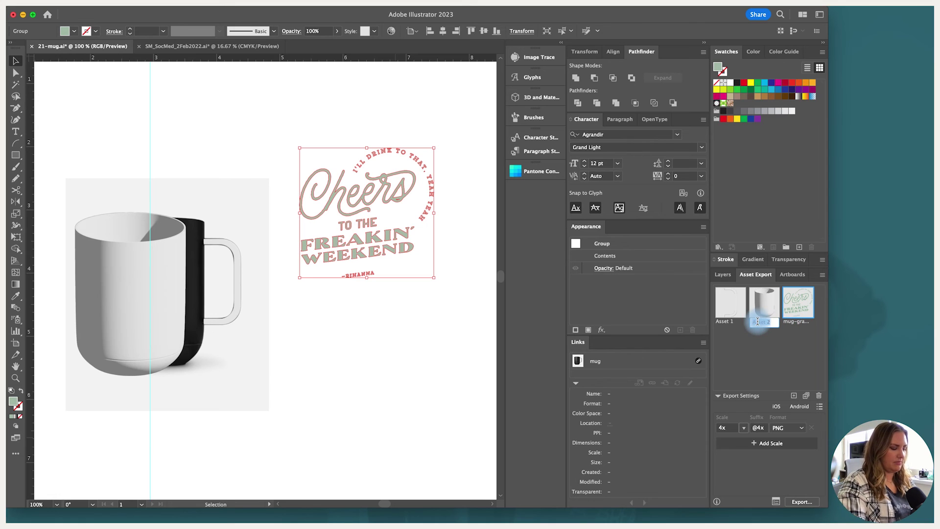
pyautogui.write('mug-base')
pyautogui.press('Return')
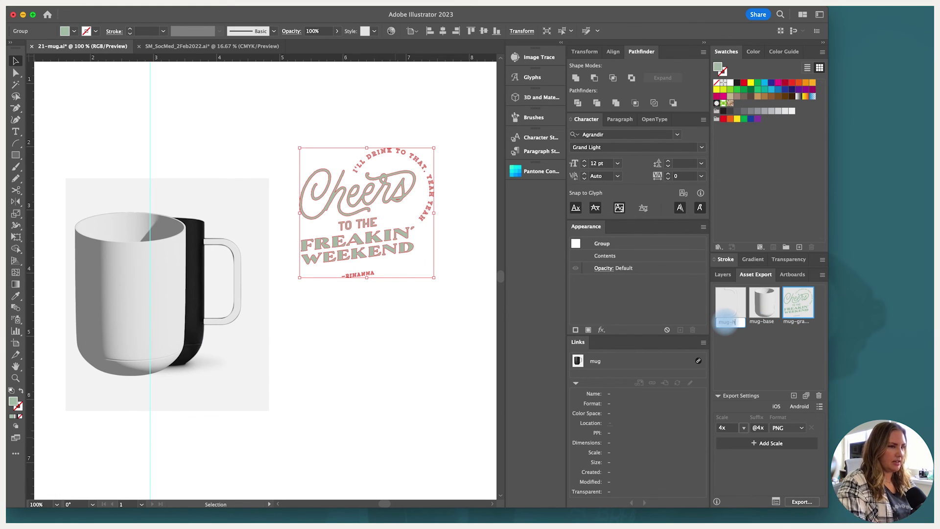
pyautogui.press('Return')
# Step: Set the export format of the mug-handle and mug-base assets to OBJ and select the lettering asset
pyautogui.click(733, 306)
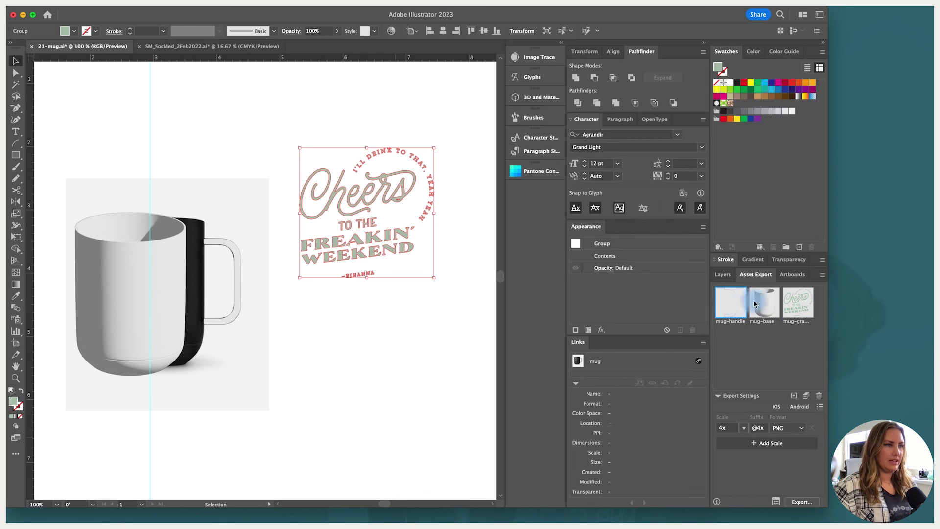
pyautogui.click(789, 427)
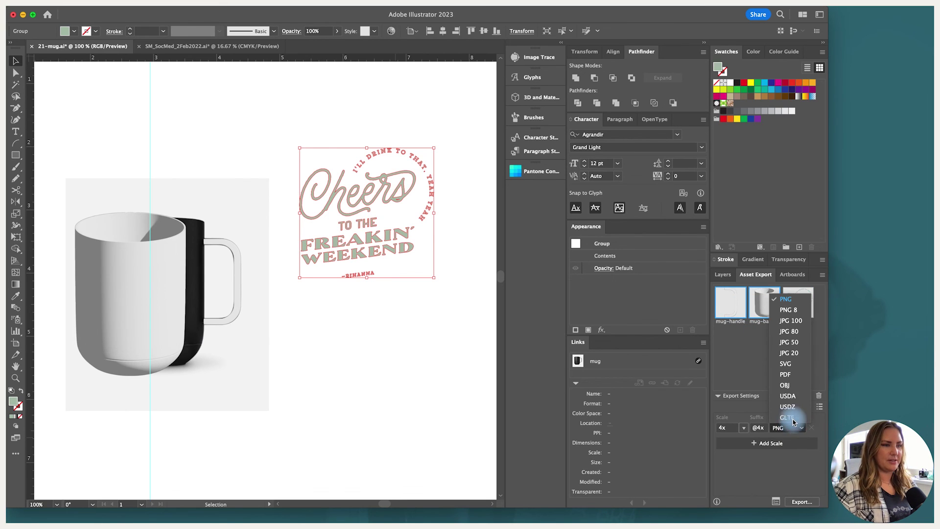
pyautogui.click(785, 386)
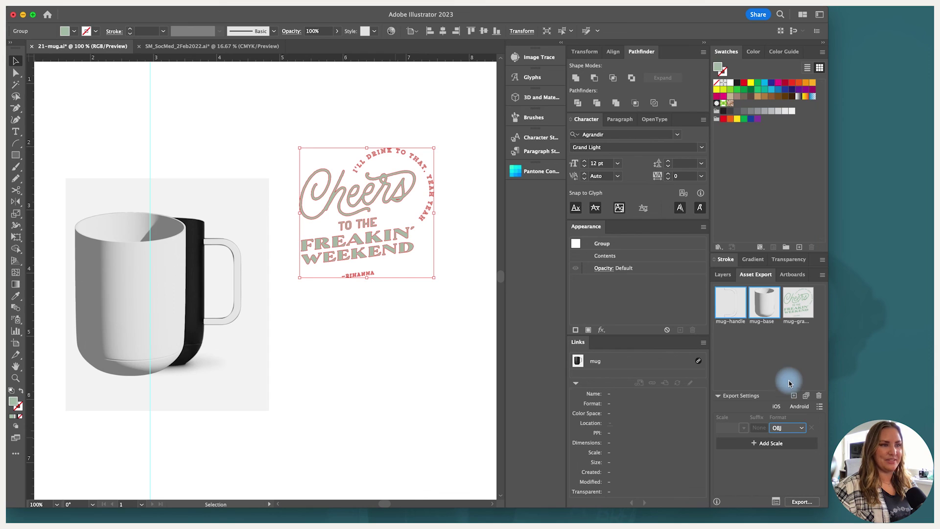
pyautogui.click(797, 307)
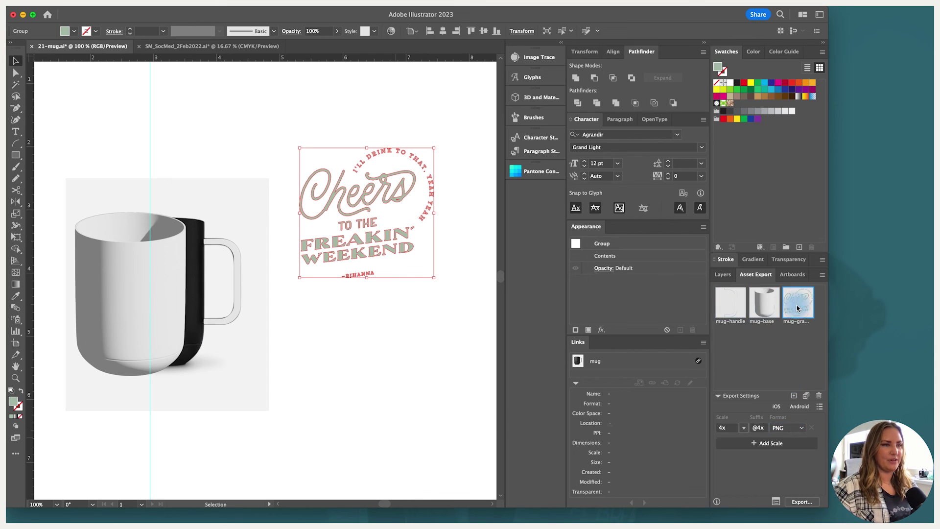